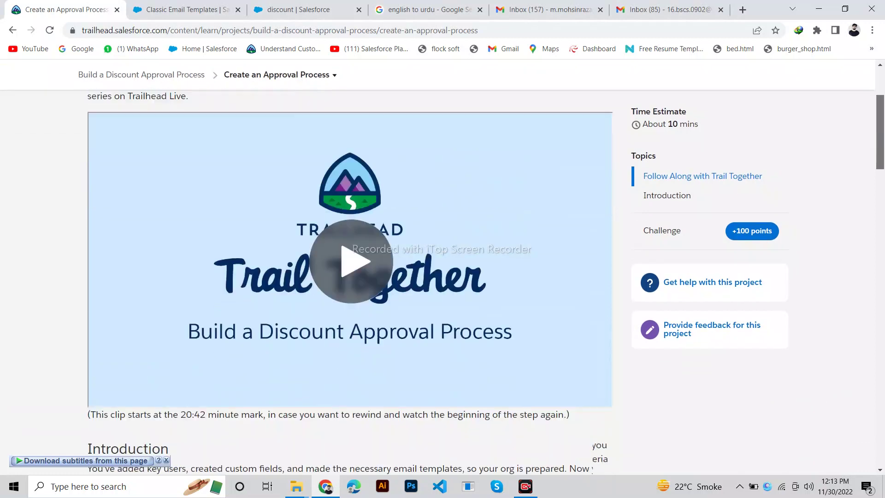
Copy "Approval Processes" from the Trailhead instructions, search for it in Salesforce Setup and open the Approval Processes page.
{"action": "scroll", "coordinate": [442, 281], "scroll_direction": "down", "scroll_amount": 2}
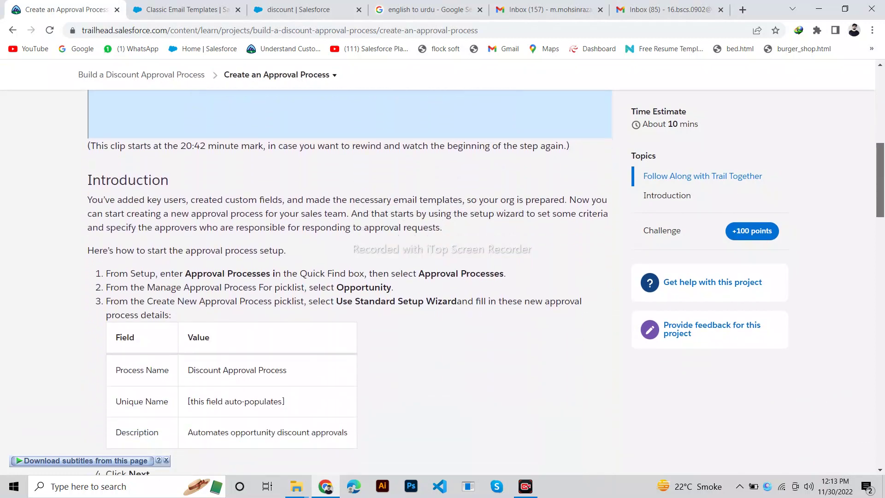
{"action": "scroll", "coordinate": [442, 286], "scroll_direction": "down", "scroll_amount": 2}
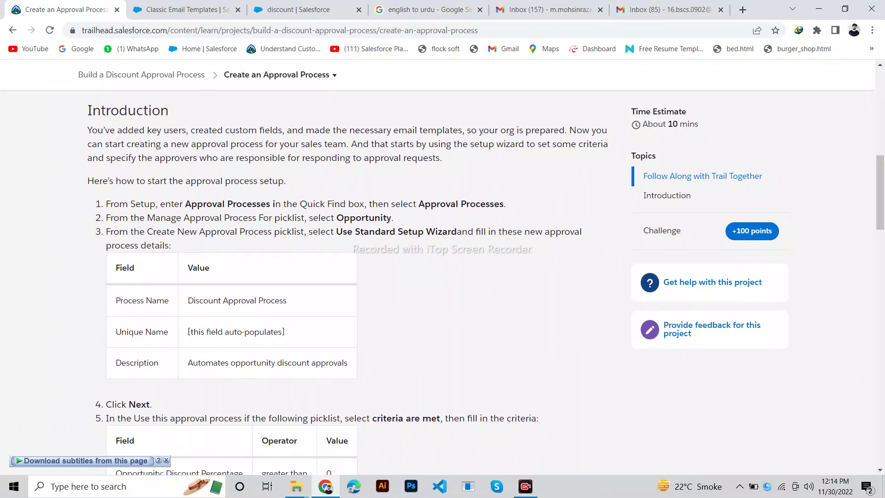
{"action": "left_click_drag", "start_coordinate": [190, 203], "coordinate": [270, 204]}
{"action": "key", "text": "ctrl+c"}
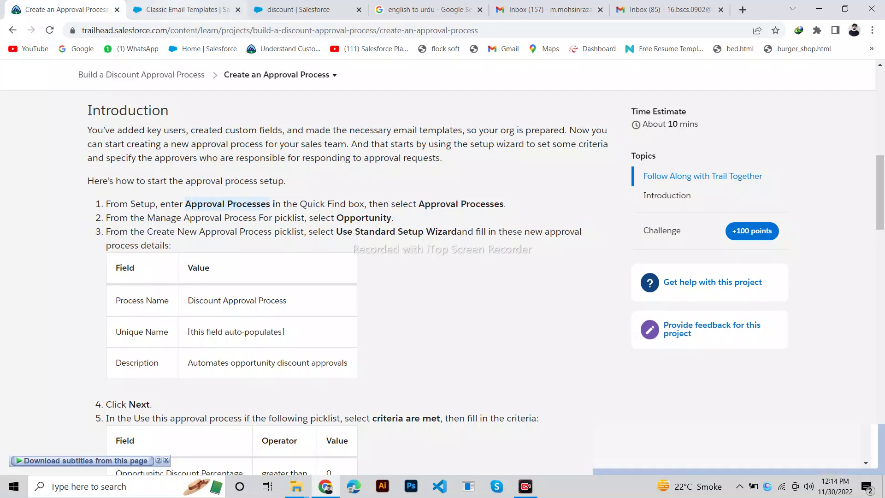
{"action": "left_click", "coordinate": [182, 10]}
{"action": "triple_click", "coordinate": [69, 132]}
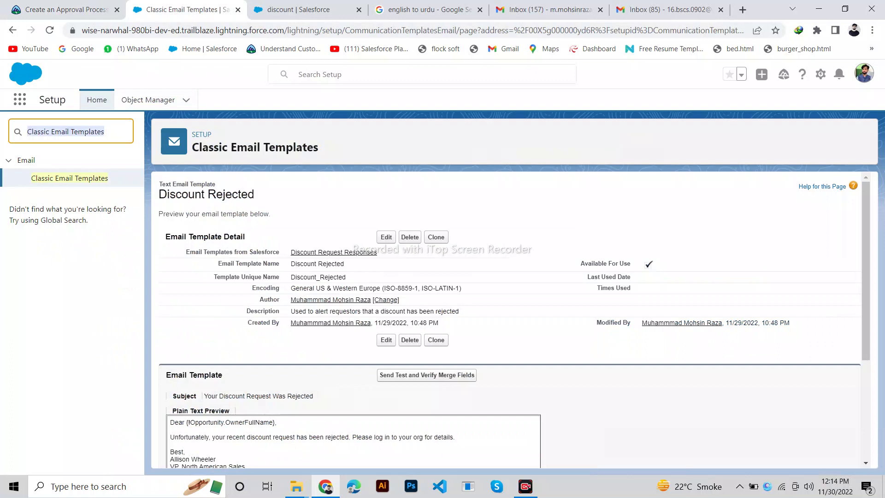
{"action": "key", "text": "ctrl+v"}
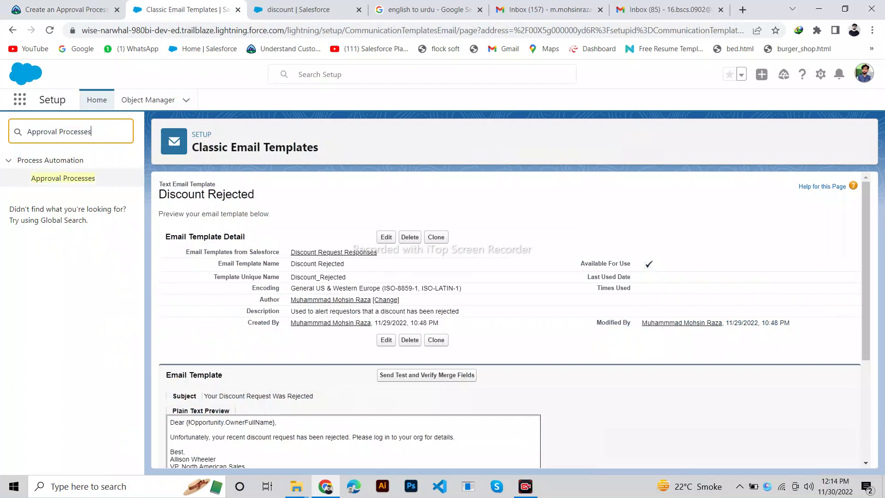
{"action": "left_click", "coordinate": [63, 178]}
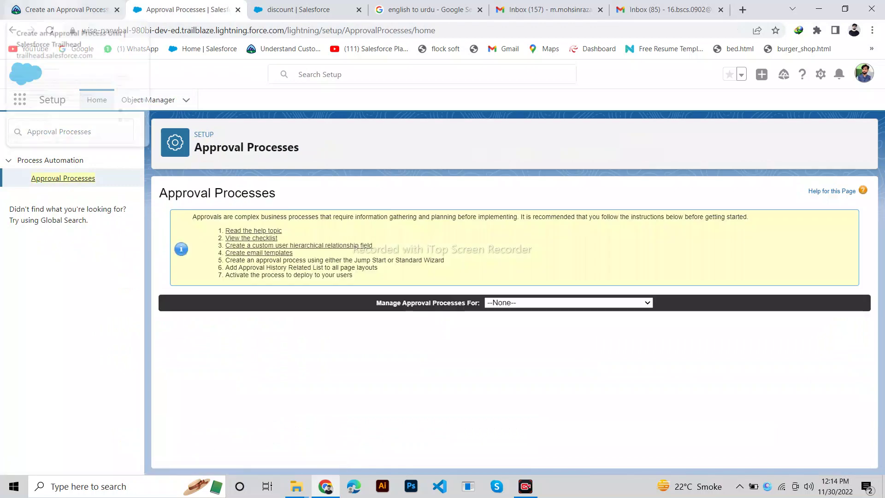
Check the Trailhead instructions and set Manage Approval Processes For to Opportunity.
{"action": "left_click", "coordinate": [65, 9]}
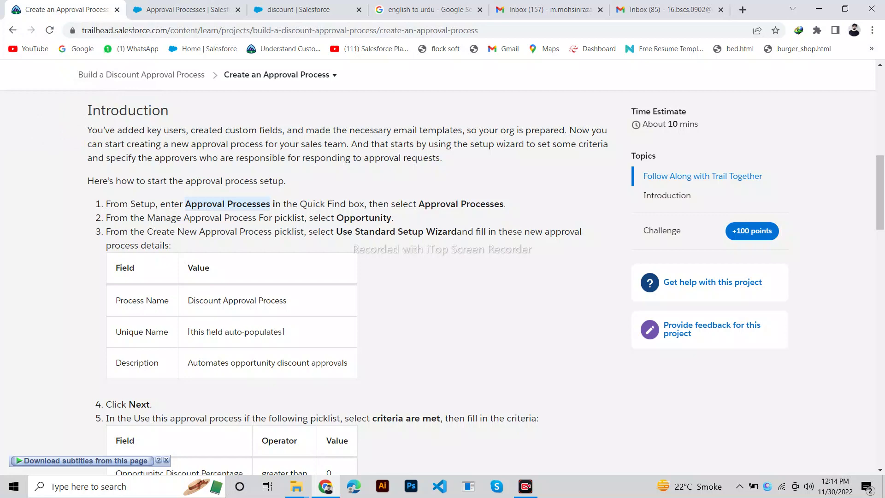
{"action": "left_click", "coordinate": [187, 9]}
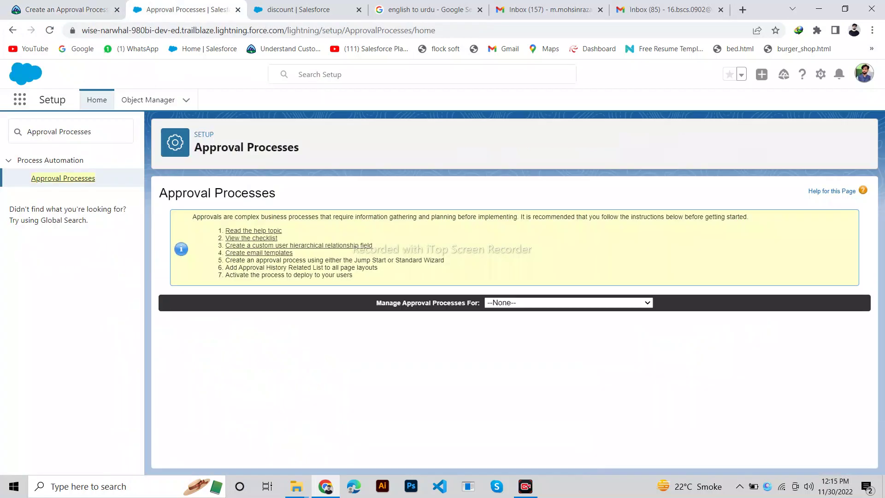
{"action": "left_click", "coordinate": [568, 303]}
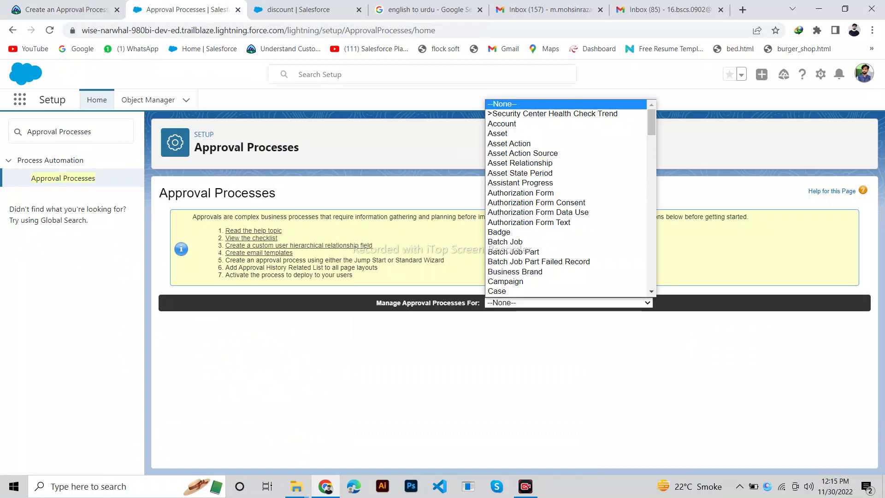
{"action": "key", "text": "o"}
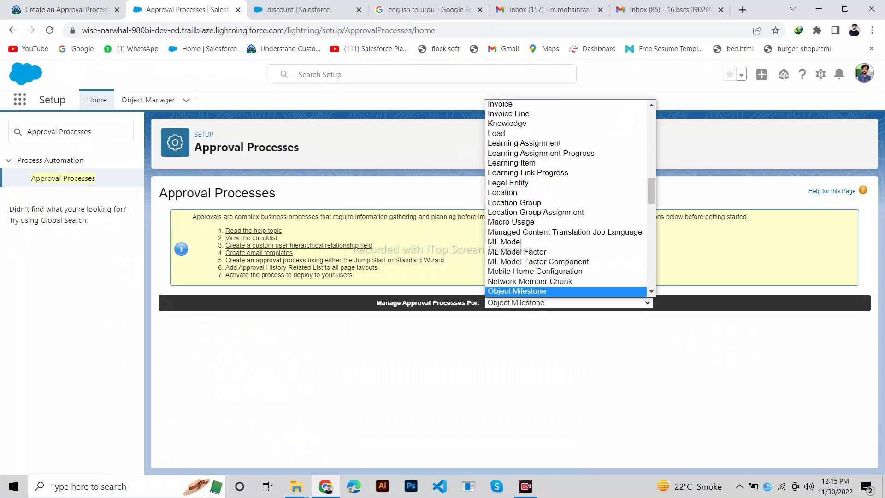
{"action": "scroll", "coordinate": [566, 222], "scroll_direction": "down", "scroll_amount": 1}
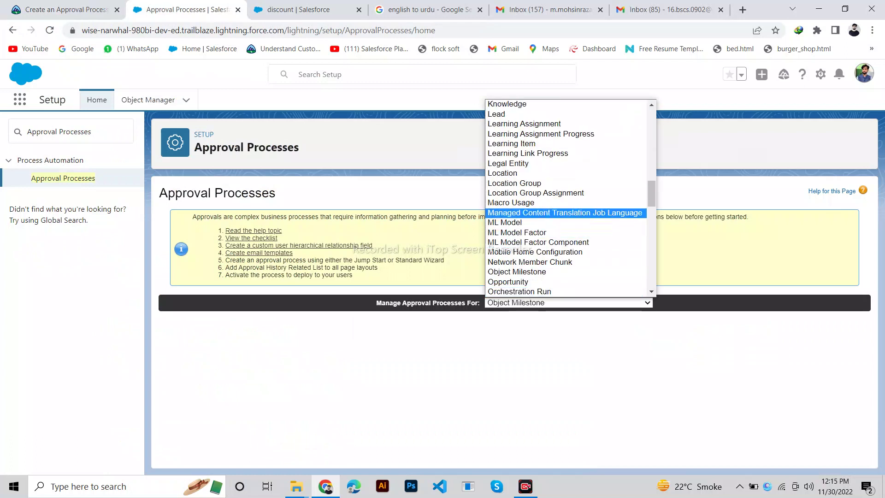
{"action": "key", "text": "Return"}
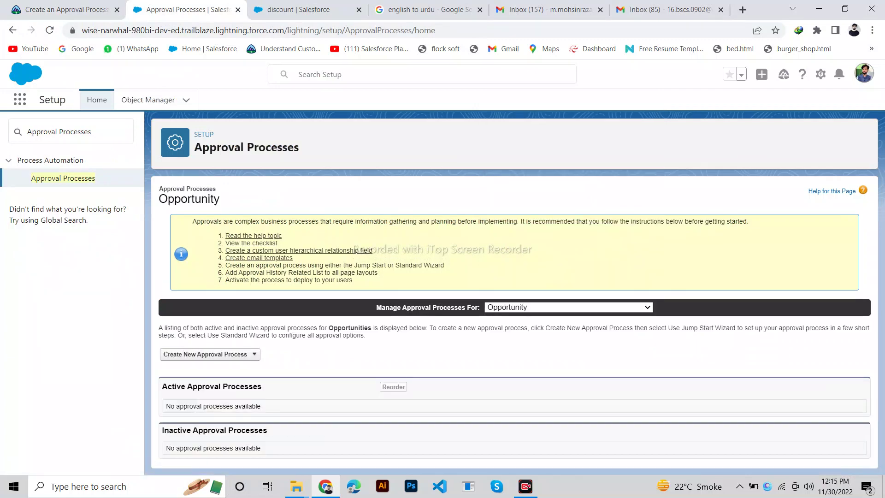
Check the Trailhead instructions and start a new Opportunity approval process using the Standard Setup Wizard.
{"action": "left_click", "coordinate": [66, 9]}
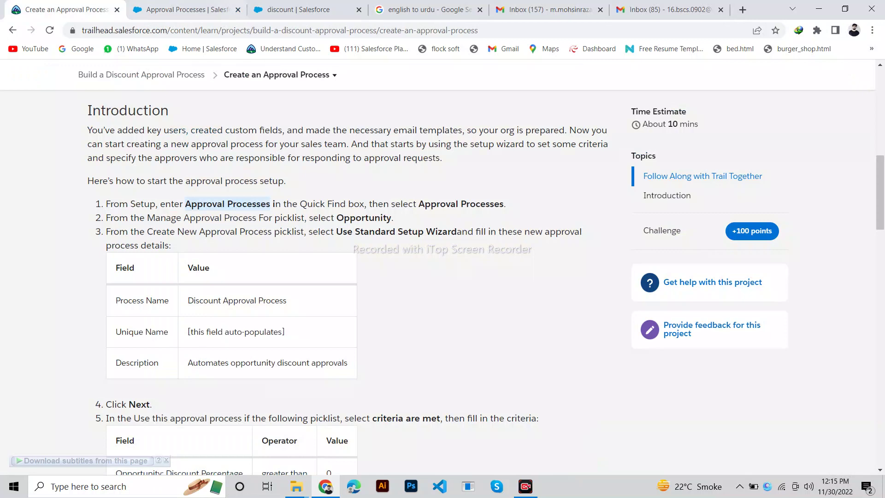
{"action": "left_click", "coordinate": [184, 9]}
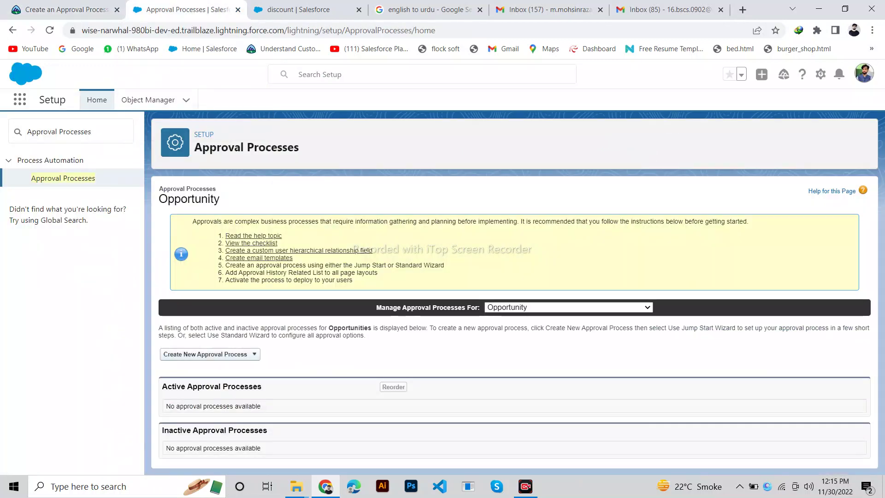
{"action": "left_click", "coordinate": [209, 354]}
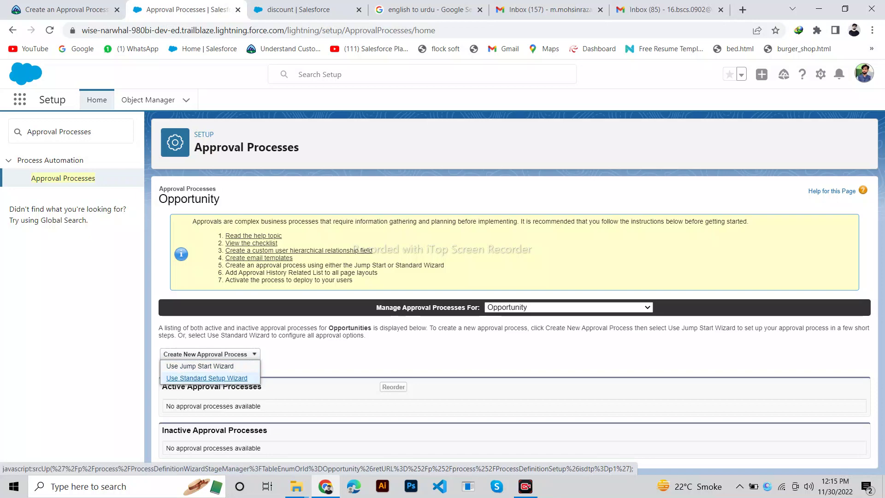
{"action": "left_click", "coordinate": [207, 378]}
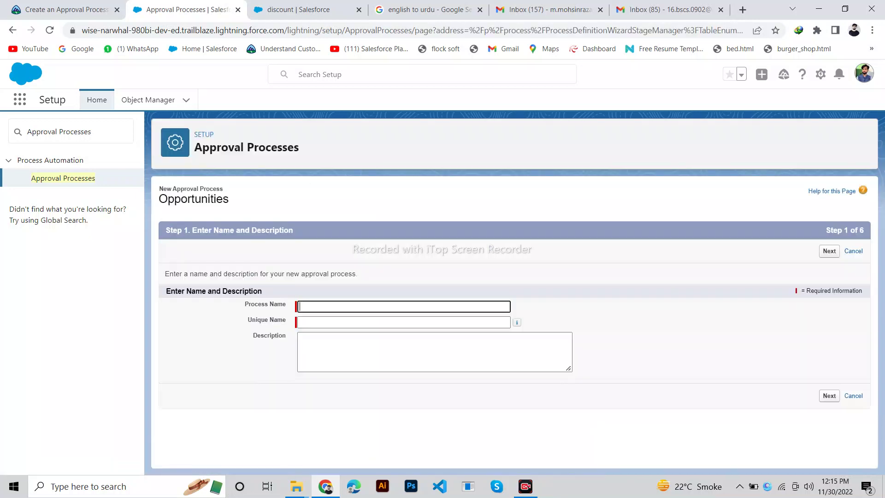
Copy "Discount Approval Process" from the Trailhead instructions and enter it as the Process Name.
{"action": "left_click", "coordinate": [64, 9]}
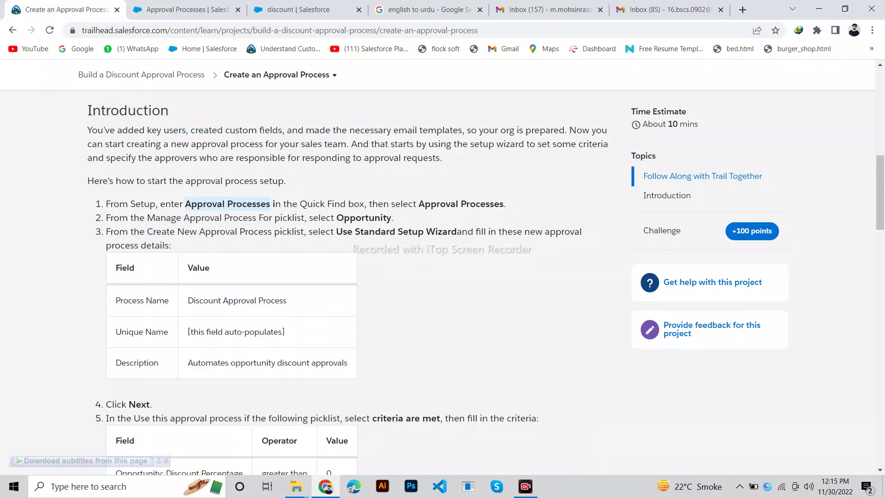
{"action": "left_click_drag", "start_coordinate": [187, 300], "coordinate": [286, 300]}
{"action": "key", "text": "ctrl+c"}
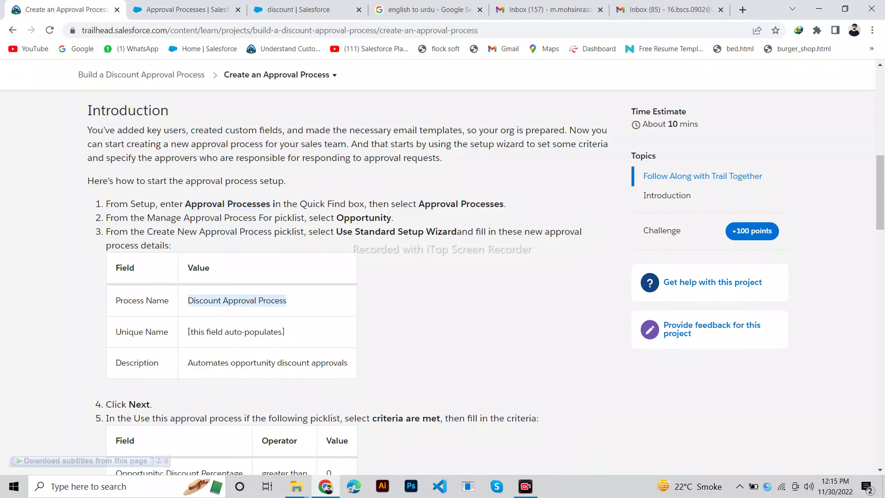
{"action": "left_click", "coordinate": [187, 9]}
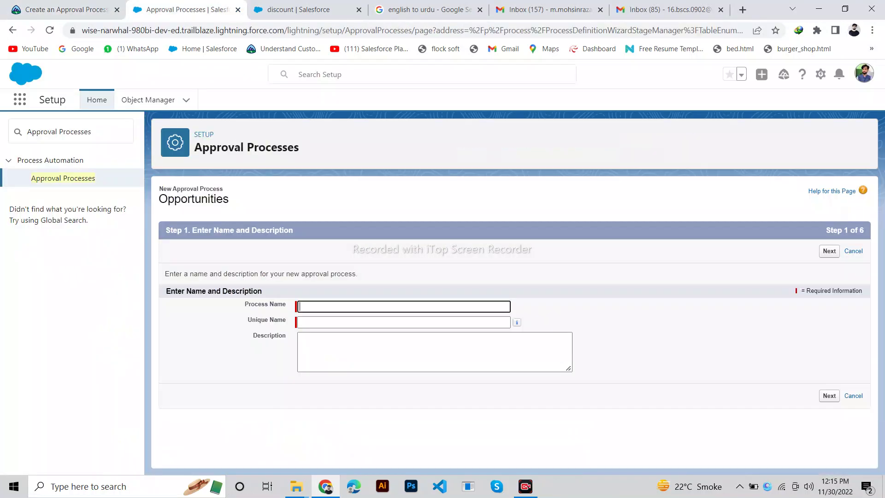
{"action": "key", "text": "ctrl+v"}
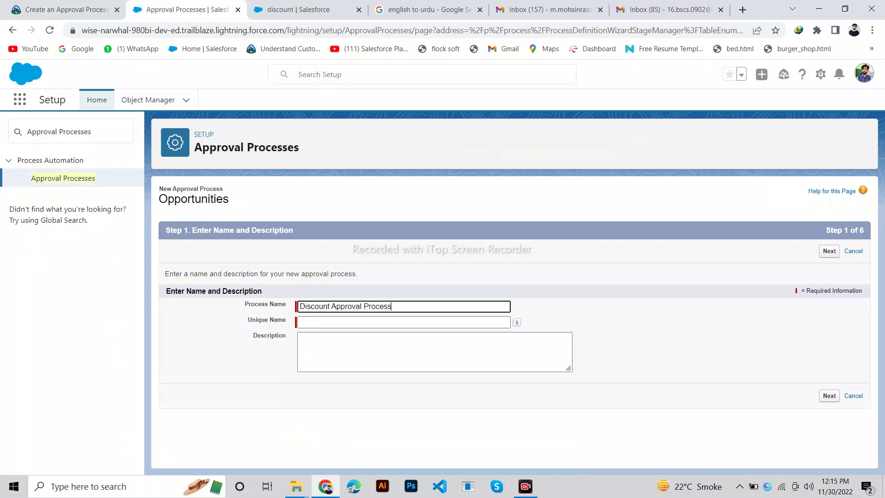
Copy the description "Automates opportunity discount approvals" from the Trailhead instructions into the Description and continue to the entry criteria step.
{"action": "key", "text": "ctrl+shift+Tab"}
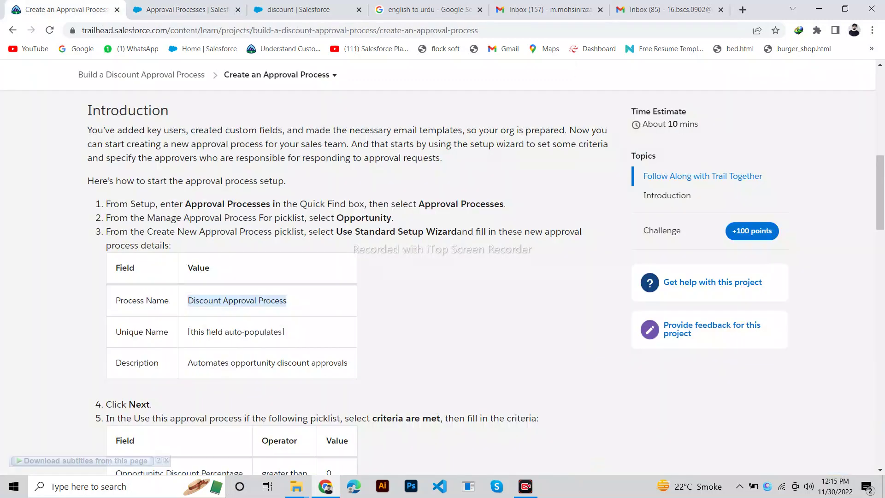
{"action": "left_click_drag", "start_coordinate": [188, 363], "coordinate": [348, 362]}
{"action": "key", "text": "ctrl+c"}
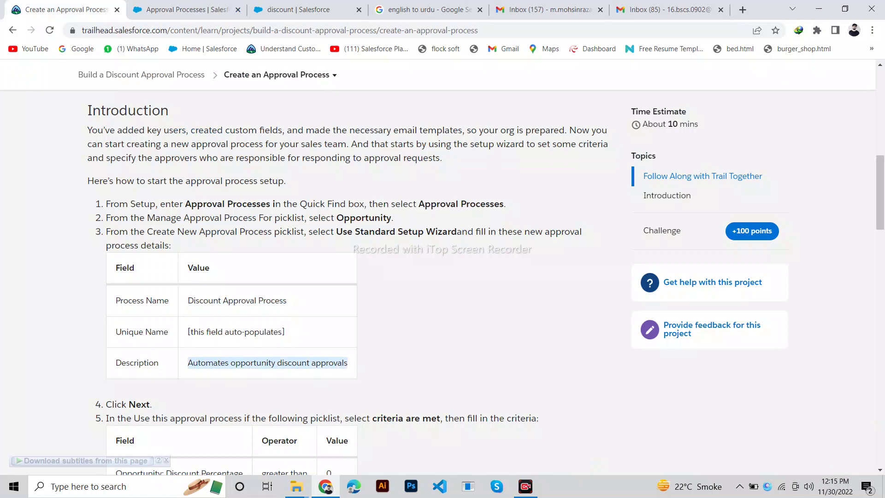
{"action": "left_click", "coordinate": [185, 9]}
{"action": "left_click", "coordinate": [391, 350]}
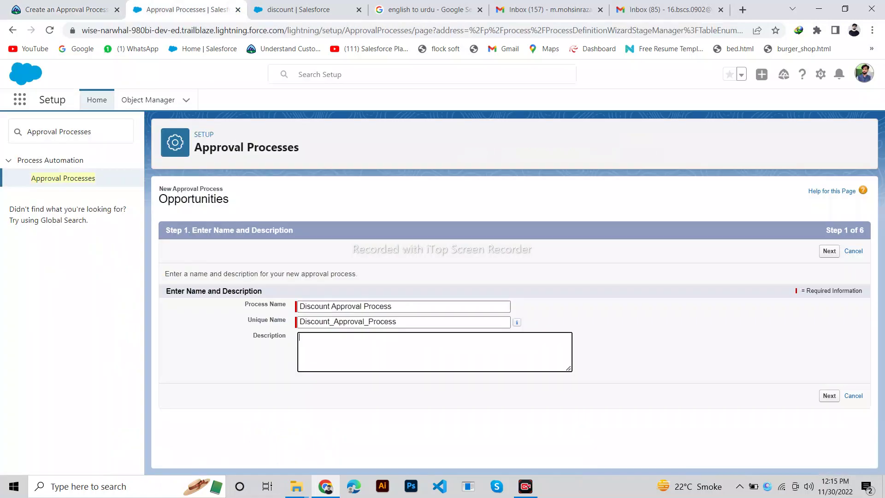
{"action": "key", "text": "ctrl+v"}
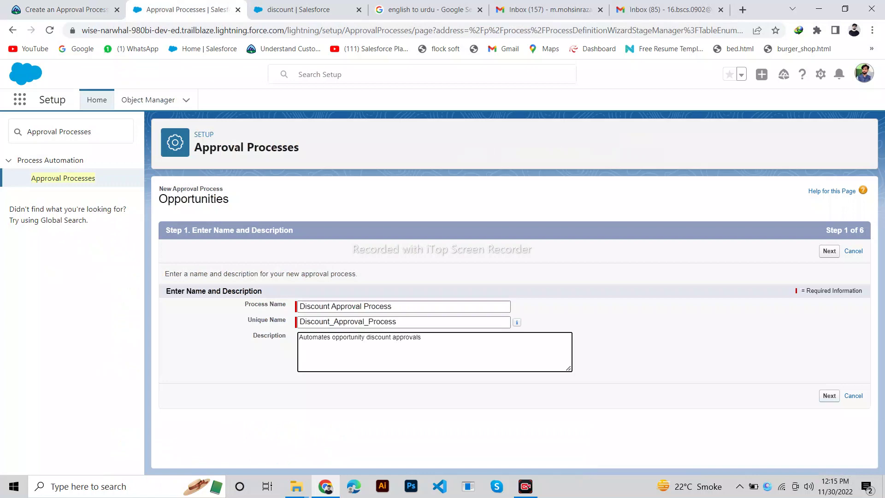
{"action": "key", "text": "ctrl+shift+Tab"}
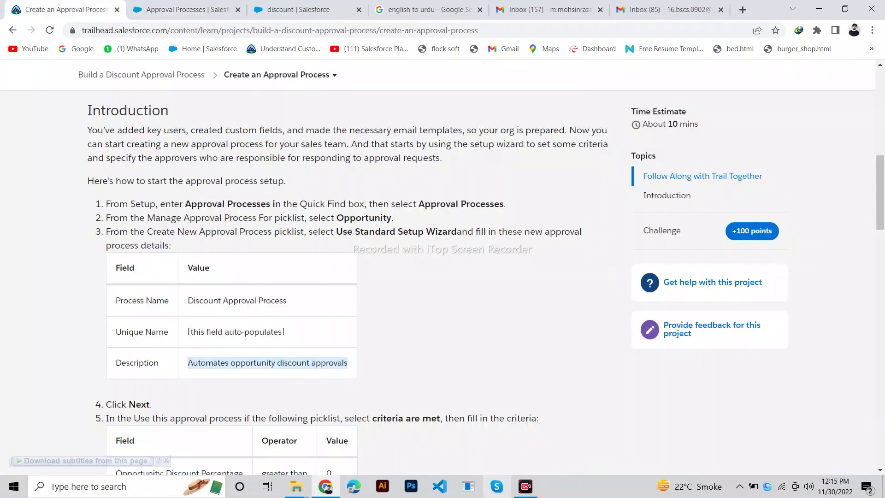
{"action": "key", "text": "ctrl+Tab"}
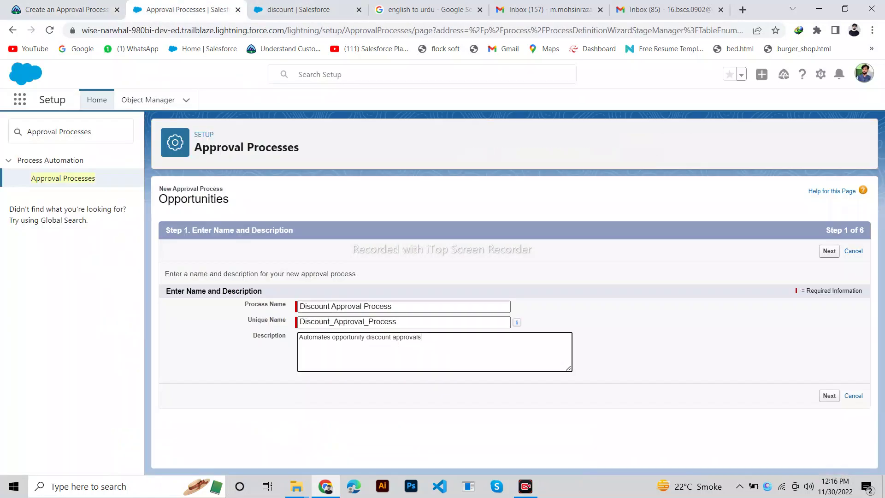
{"action": "left_click", "coordinate": [829, 250]}
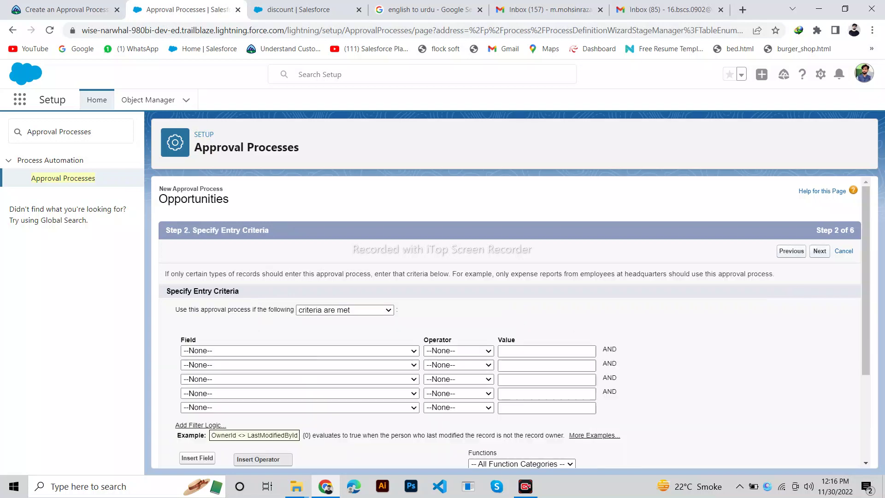
Check the Trailhead instructions for the entry criteria's field, operator and value.
{"action": "key", "text": "ctrl+shift+Tab"}
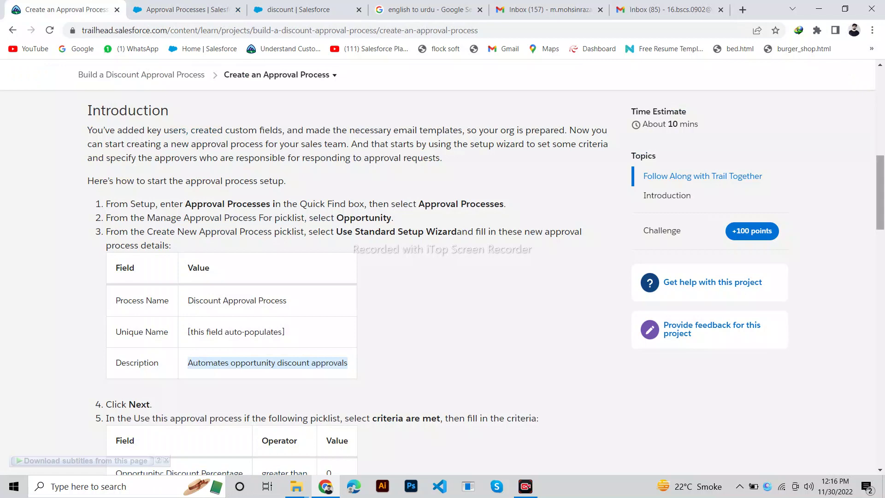
{"action": "scroll", "coordinate": [323, 276], "scroll_direction": "down", "scroll_amount": 4}
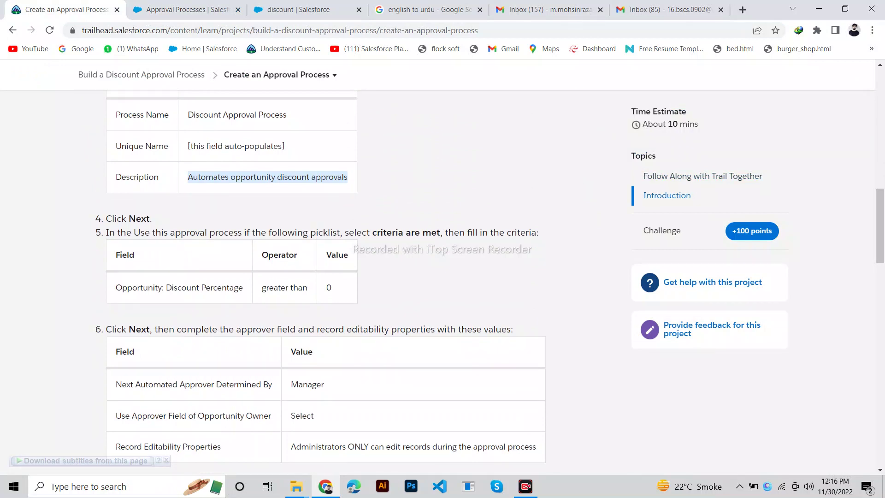
{"action": "left_click", "coordinate": [186, 9]}
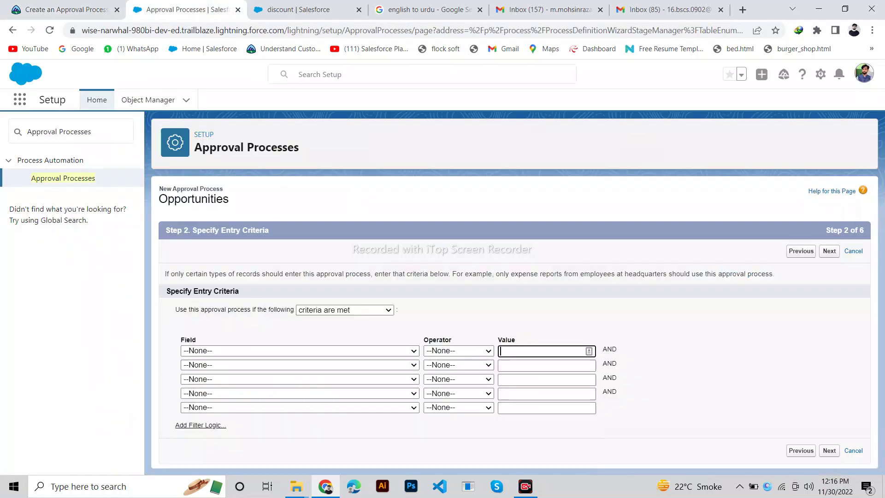
{"action": "left_click", "coordinate": [300, 351]}
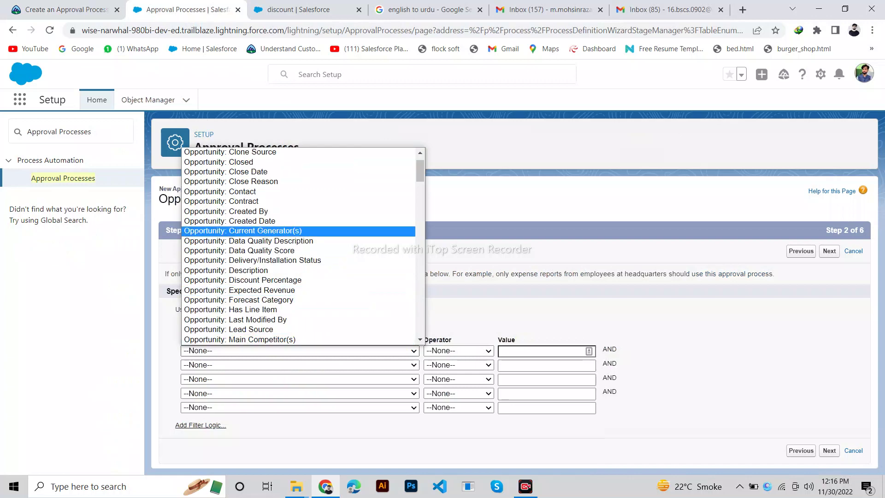
{"action": "key", "text": "ctrl+shift+Tab"}
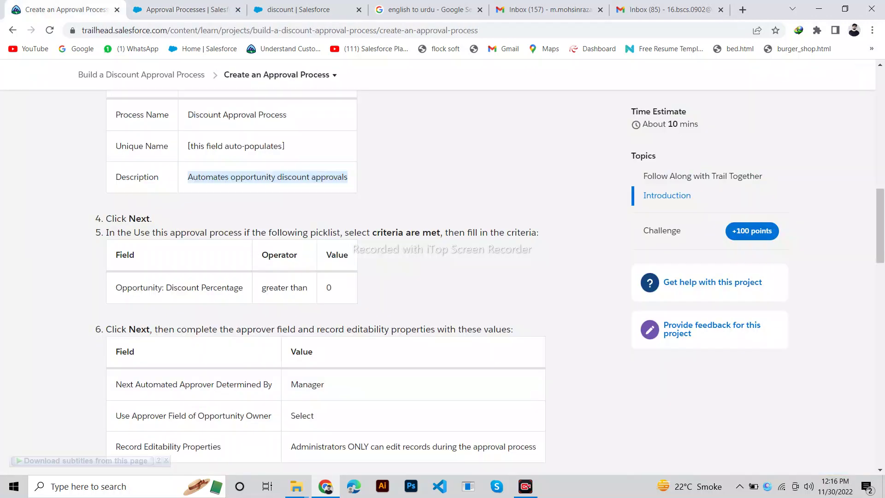
{"action": "key", "text": "ctrl+Tab"}
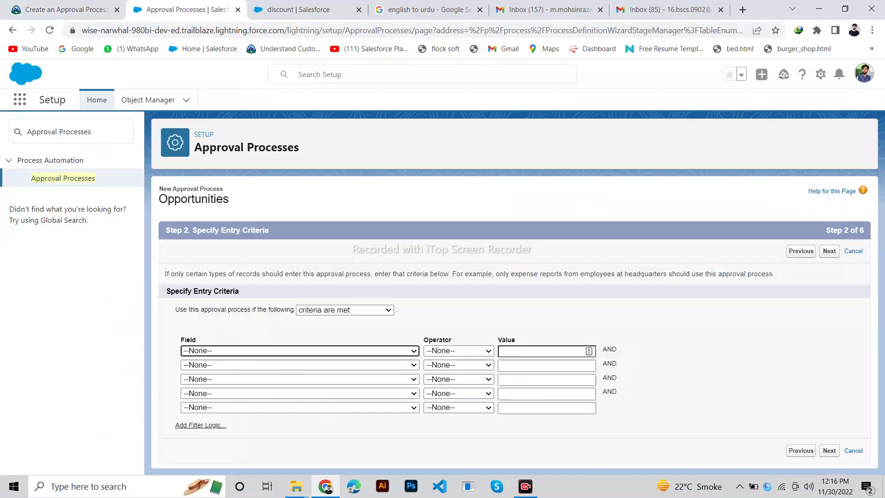
Look through the available fields and set the first entry criterion's field to Opportunity: Probability (%).
{"action": "left_click", "coordinate": [299, 351]}
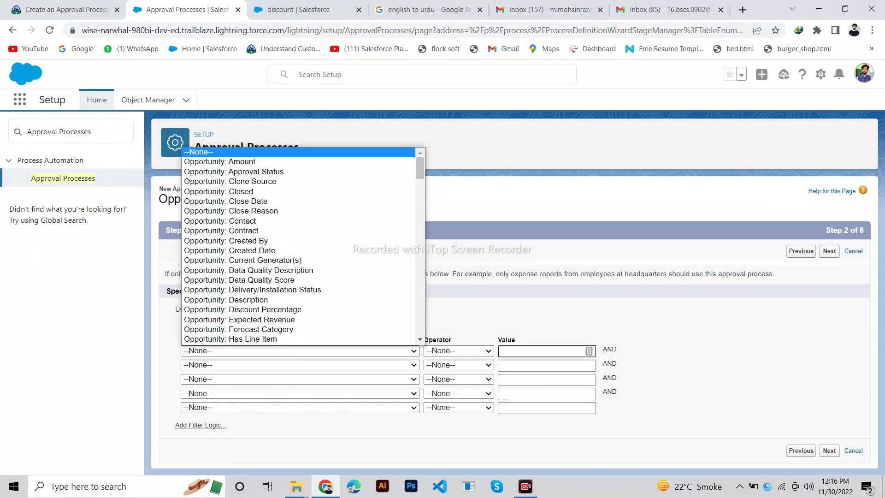
{"action": "scroll", "coordinate": [300, 339], "scroll_direction": "down", "scroll_amount": 1}
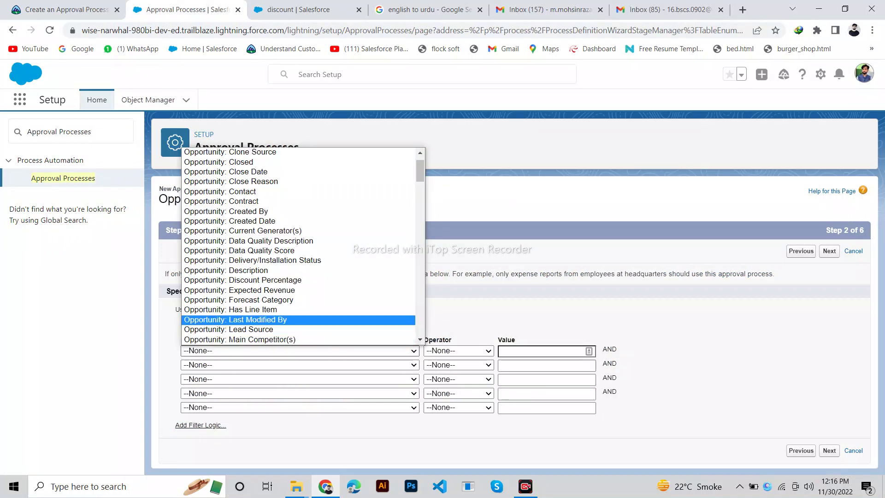
{"action": "key", "text": "Down"}
{"action": "key", "text": "Down"}
{"action": "key", "text": "Down"}
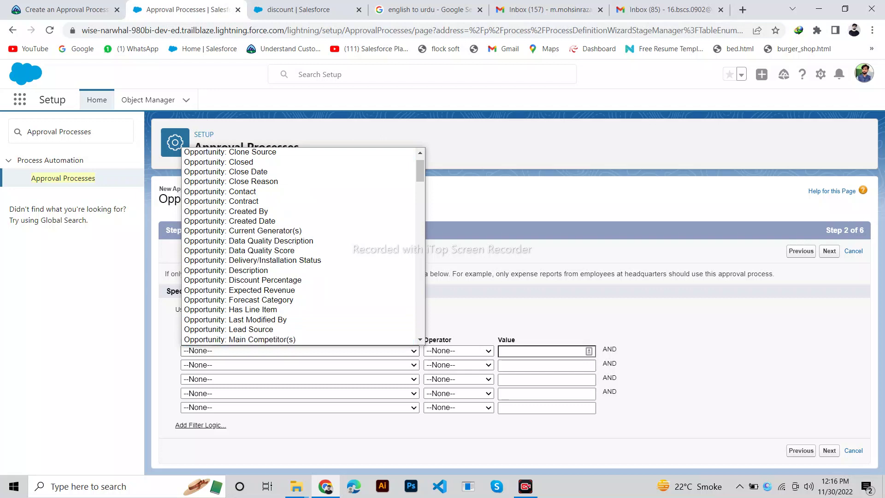
{"action": "key", "text": "Down"}
{"action": "key", "text": "Down"}
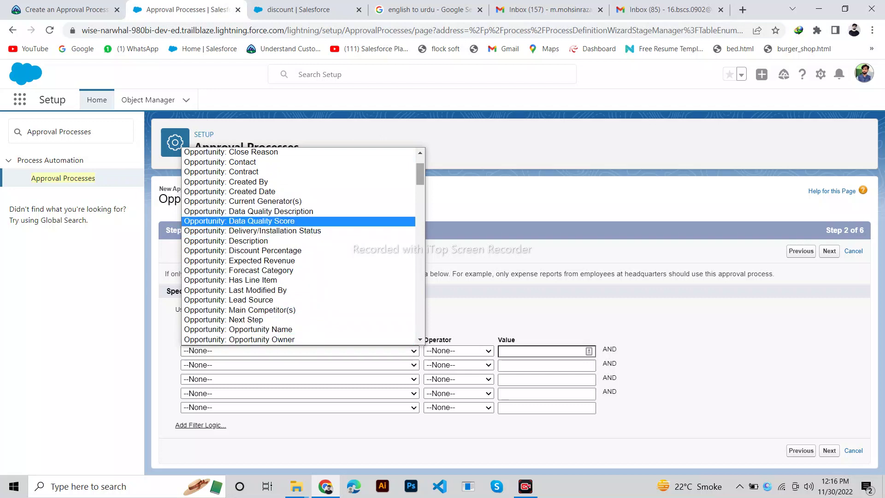
{"action": "left_click_drag", "start_coordinate": [419, 175], "coordinate": [420, 174]}
{"action": "scroll", "coordinate": [298, 247], "scroll_direction": "up", "scroll_amount": 2}
{"action": "scroll", "coordinate": [298, 246], "scroll_direction": "down", "scroll_amount": 8}
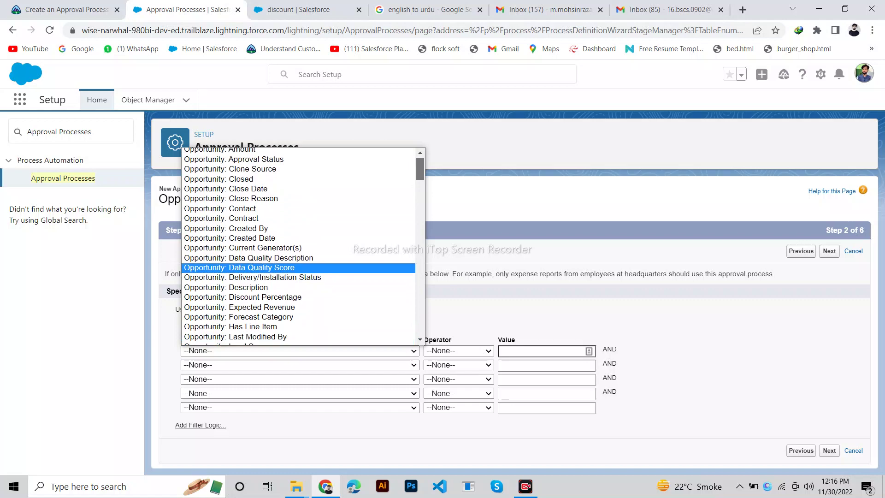
{"action": "scroll", "coordinate": [298, 246], "scroll_direction": "up", "scroll_amount": 1}
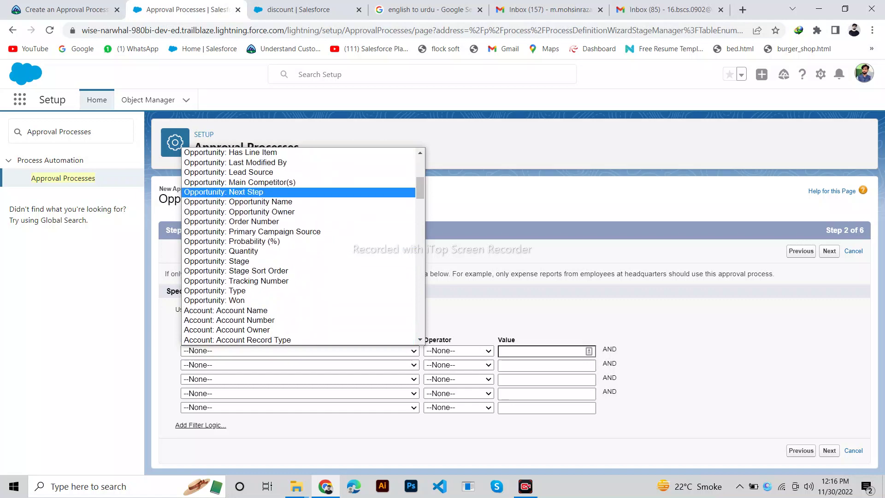
{"action": "scroll", "coordinate": [298, 247], "scroll_direction": "down", "scroll_amount": 3}
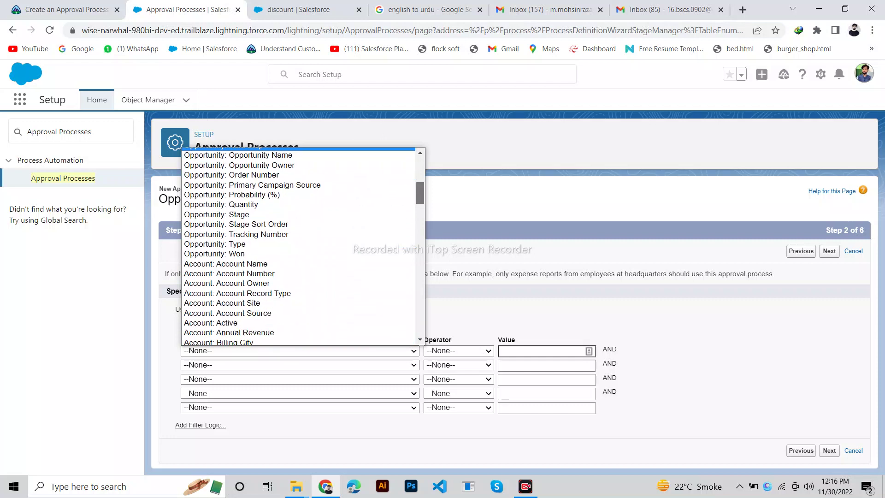
{"action": "scroll", "coordinate": [298, 246], "scroll_direction": "down", "scroll_amount": 9}
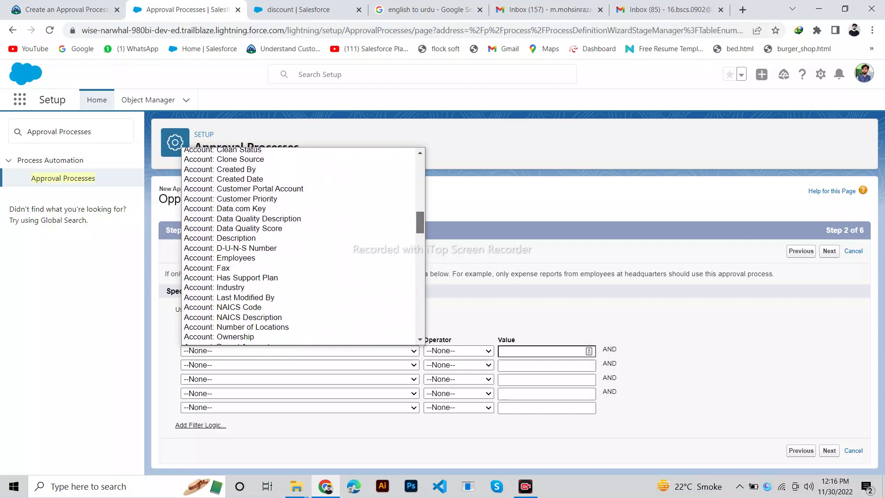
{"action": "left_click_drag", "start_coordinate": [420, 231], "coordinate": [420, 231]}
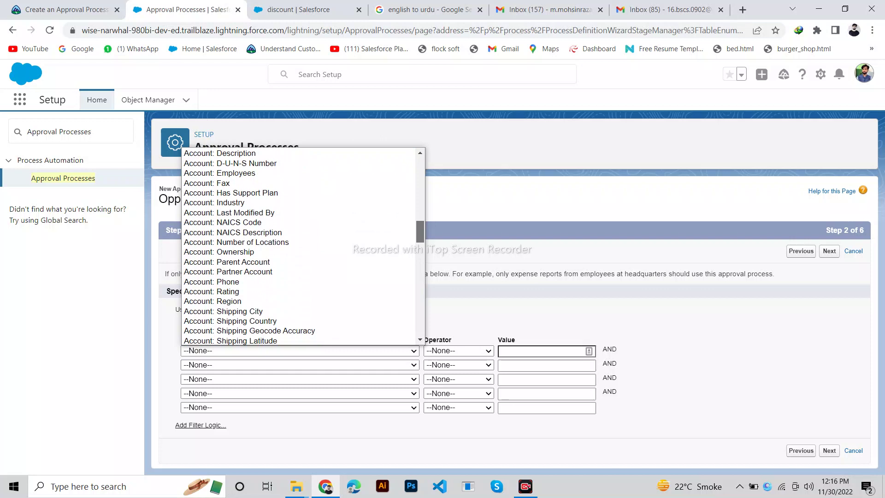
{"action": "scroll", "coordinate": [298, 246], "scroll_direction": "down", "scroll_amount": 2}
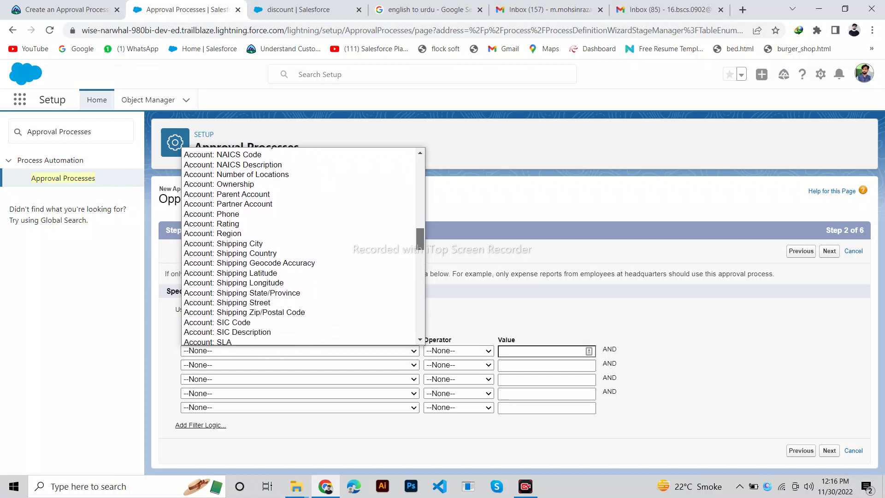
{"action": "scroll", "coordinate": [298, 246], "scroll_direction": "down", "scroll_amount": 6}
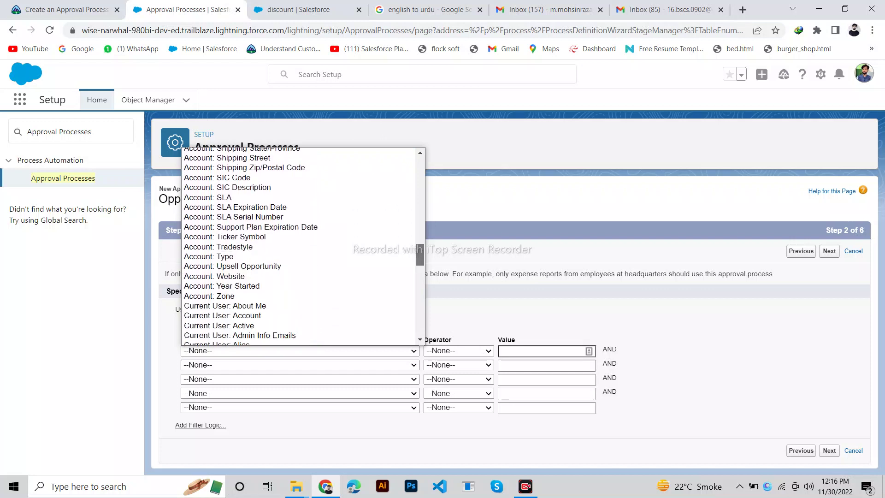
{"action": "scroll", "coordinate": [298, 247], "scroll_direction": "down", "scroll_amount": 2}
{"action": "scroll", "coordinate": [298, 246], "scroll_direction": "up", "scroll_amount": 5}
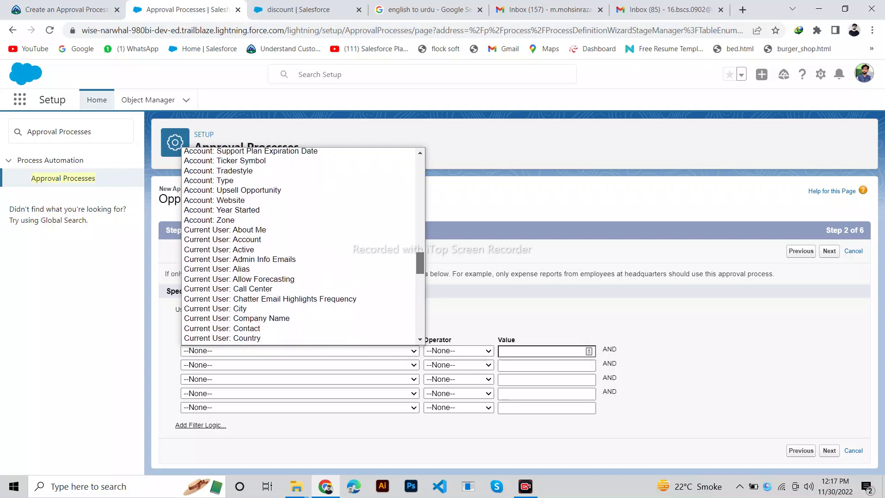
{"action": "scroll", "coordinate": [298, 246], "scroll_direction": "up", "scroll_amount": 20}
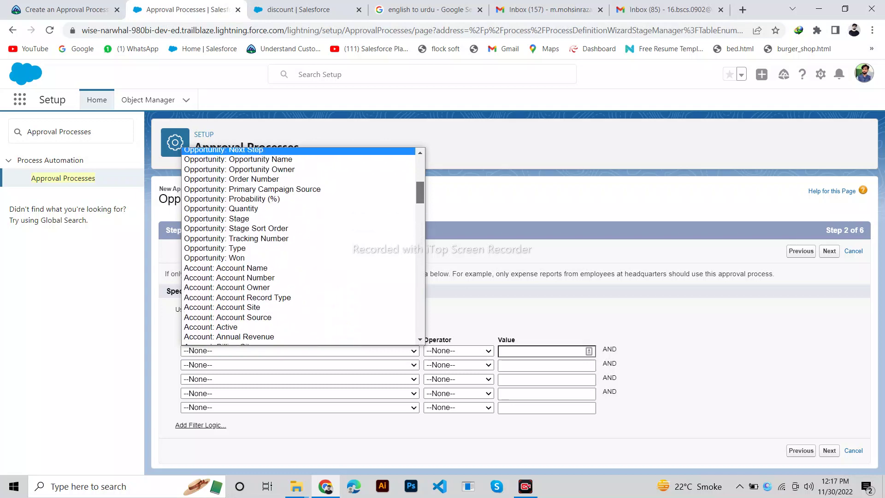
{"action": "scroll", "coordinate": [298, 246], "scroll_direction": "up", "scroll_amount": 1}
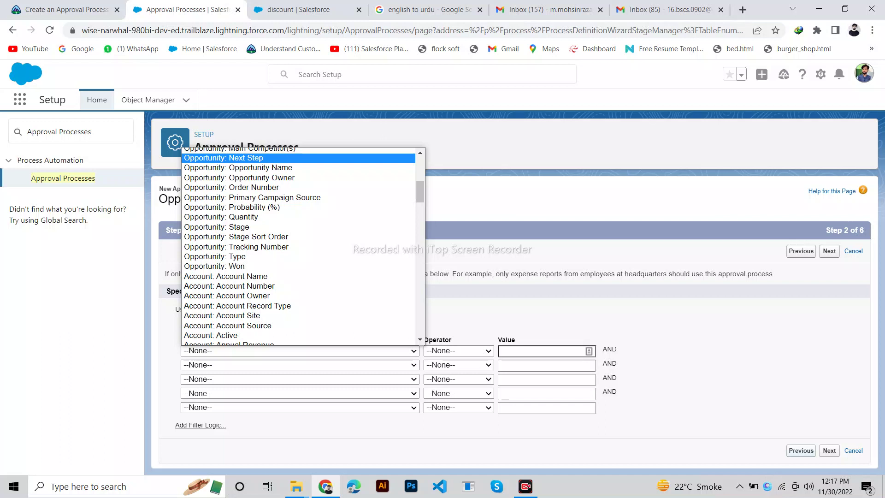
{"action": "left_click_drag", "start_coordinate": [420, 194], "coordinate": [419, 188]}
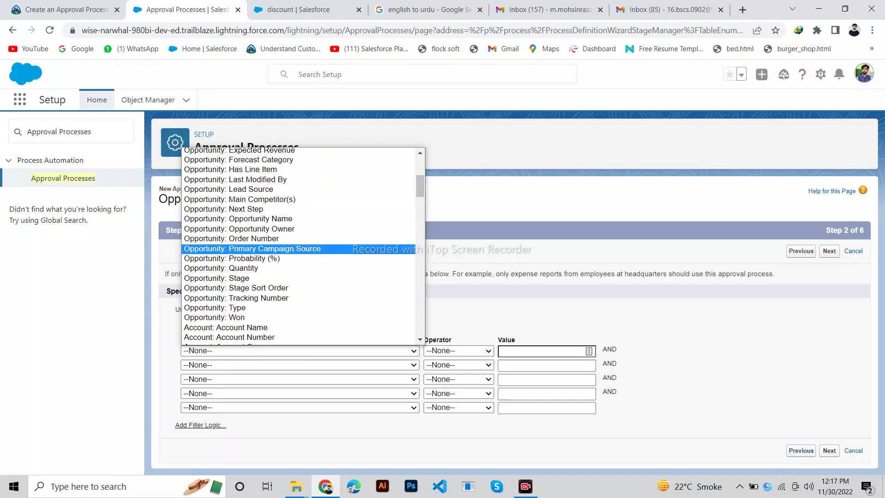
{"action": "left_click", "coordinate": [254, 259]}
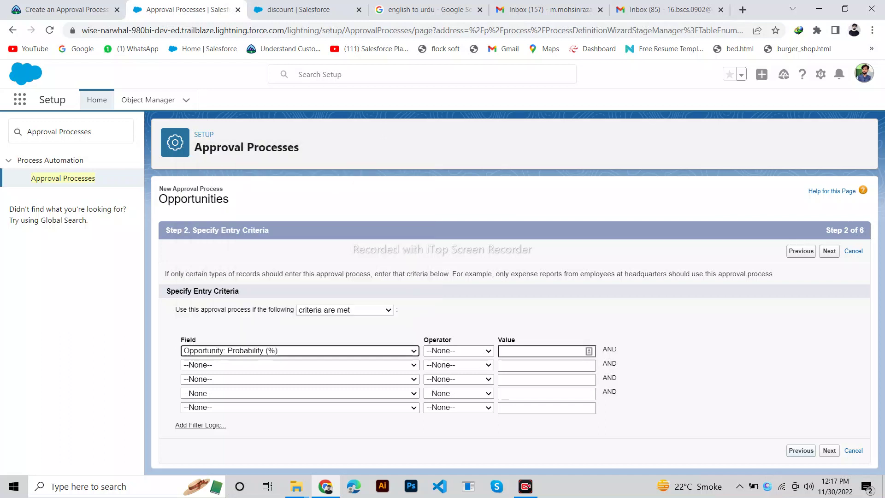
Check the Trailhead instructions and set the first criterion's operator to greater than.
{"action": "left_click", "coordinate": [66, 9]}
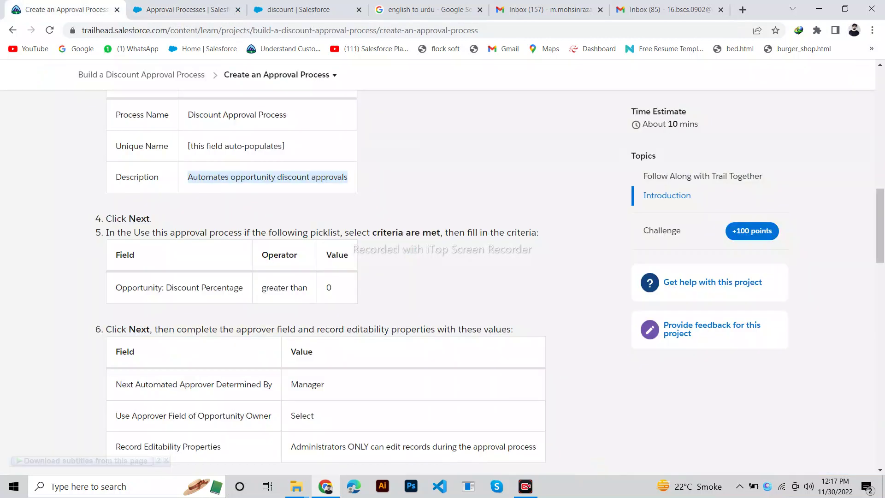
{"action": "key", "text": "ctrl+2"}
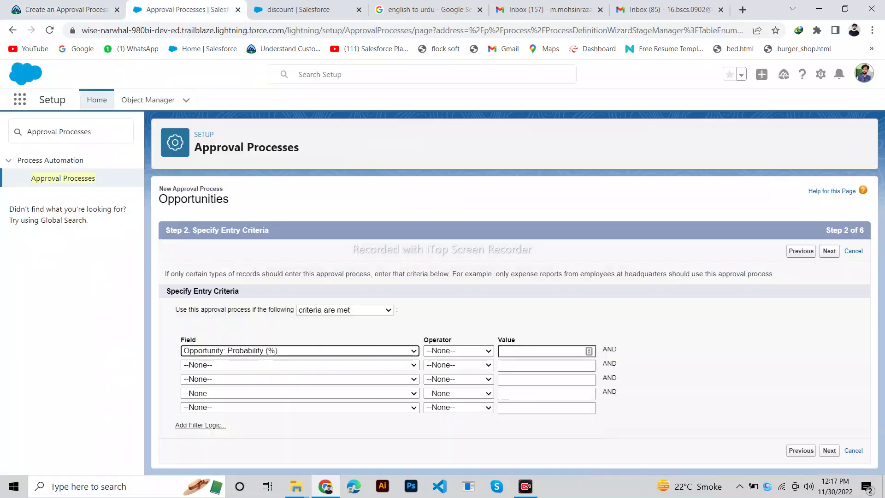
{"action": "left_click", "coordinate": [458, 351]}
{"action": "key", "text": "Down"}
{"action": "key", "text": "Down"}
{"action": "key", "text": "Down"}
{"action": "key", "text": "Down"}
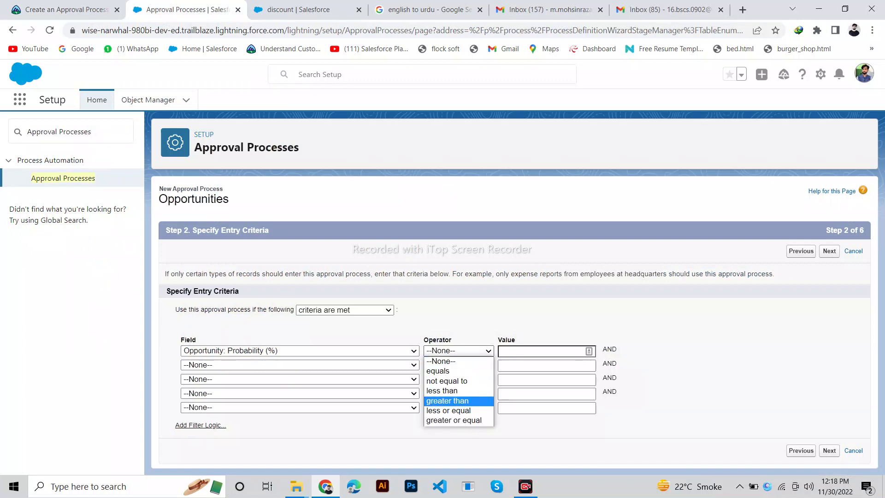
{"action": "left_click", "coordinate": [447, 401]}
Check the Trailhead instructions and enter 0 as the first criterion's value.
{"action": "left_click", "coordinate": [67, 10]}
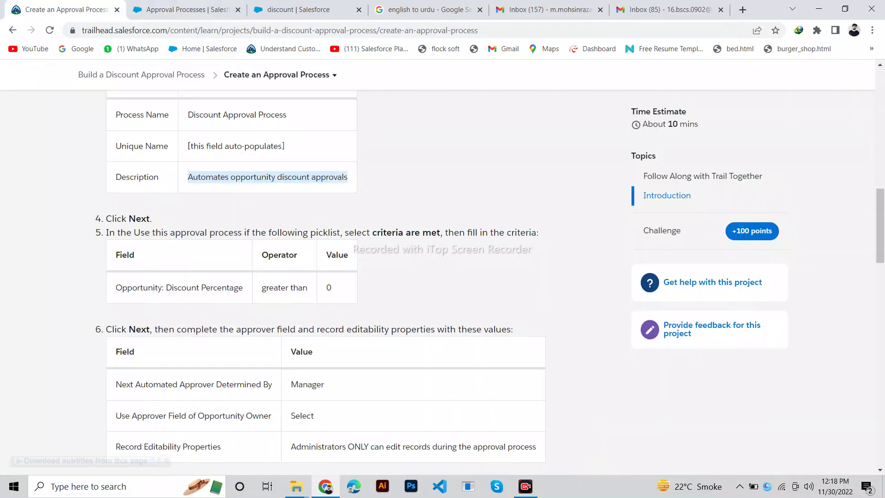
{"action": "left_click", "coordinate": [184, 9]}
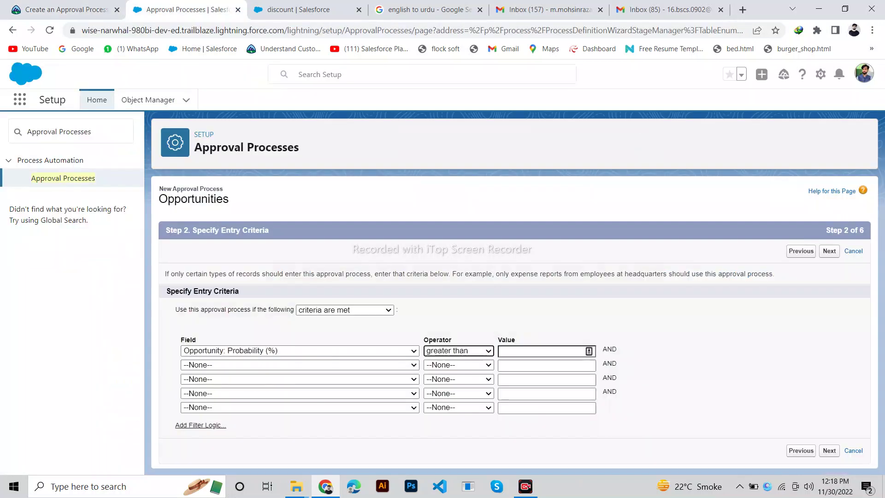
{"action": "left_click", "coordinate": [544, 351]}
{"action": "type", "text": "0"}
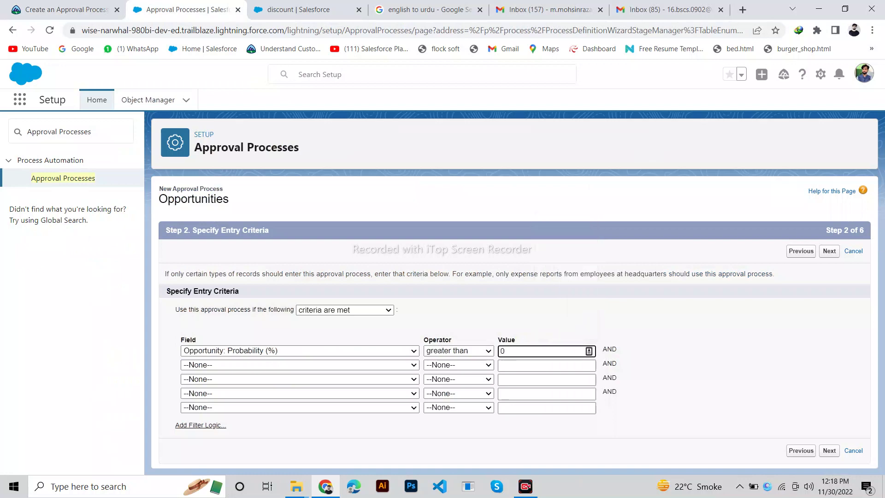
Review the next Trailhead instructions and continue to the approver field and record editability step.
{"action": "left_click", "coordinate": [64, 10]}
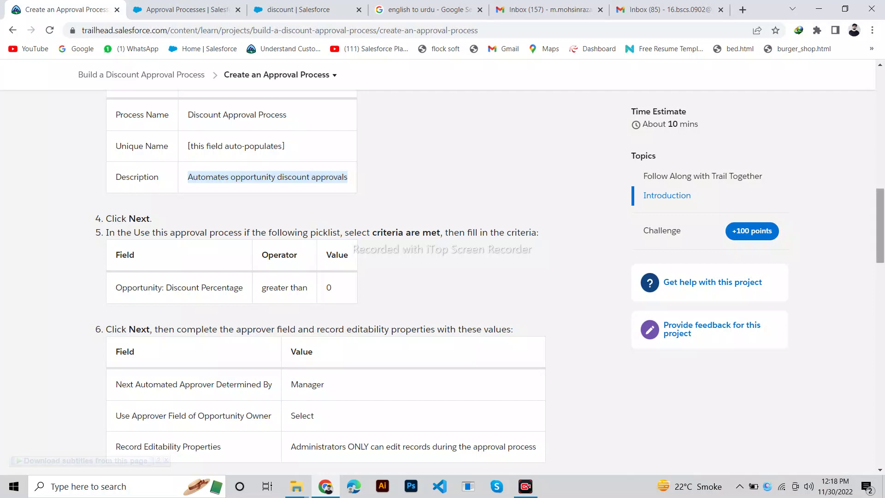
{"action": "scroll", "coordinate": [490, 281], "scroll_direction": "down", "scroll_amount": 3}
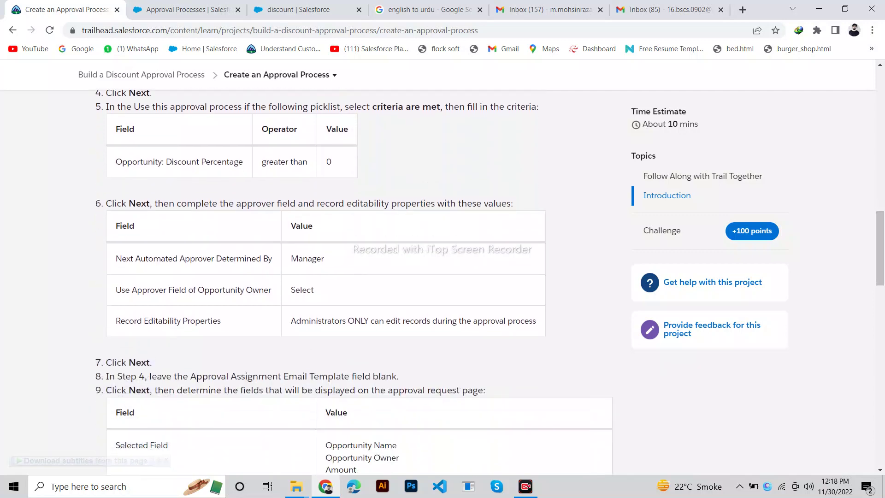
{"action": "key", "text": "ctrl+Tab"}
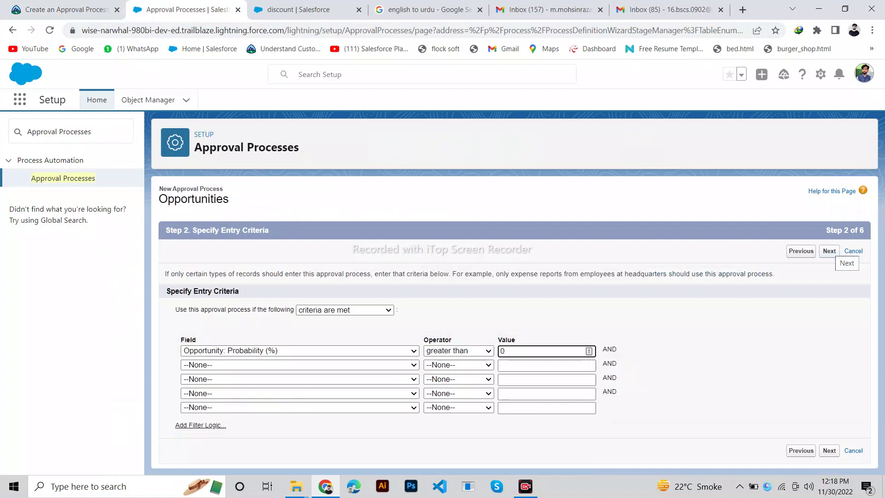
{"action": "left_click", "coordinate": [828, 250]}
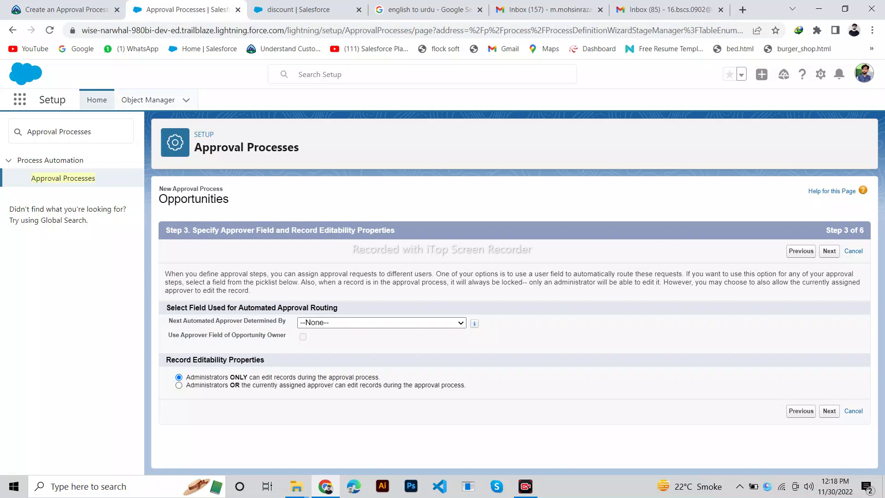
Check the Trailhead instructions and set Next Automated Approver Determined By to Manager.
{"action": "left_click", "coordinate": [77, 9]}
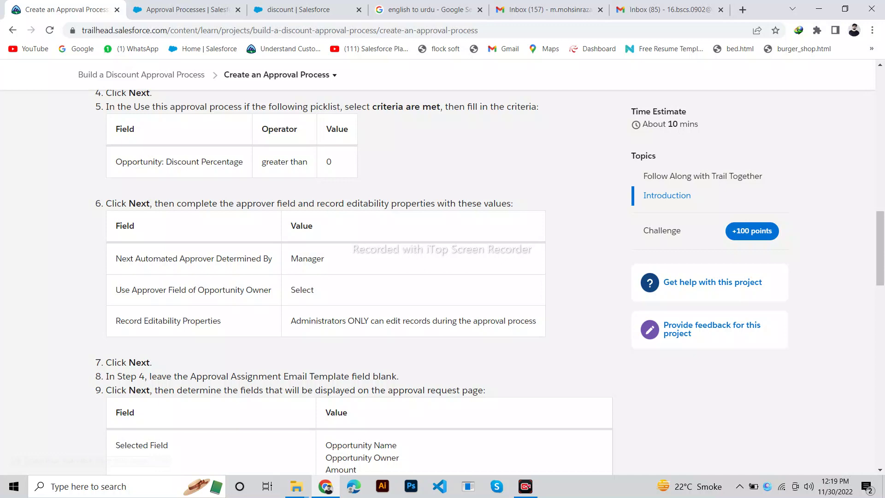
{"action": "left_click_drag", "start_coordinate": [325, 258], "coordinate": [115, 258]}
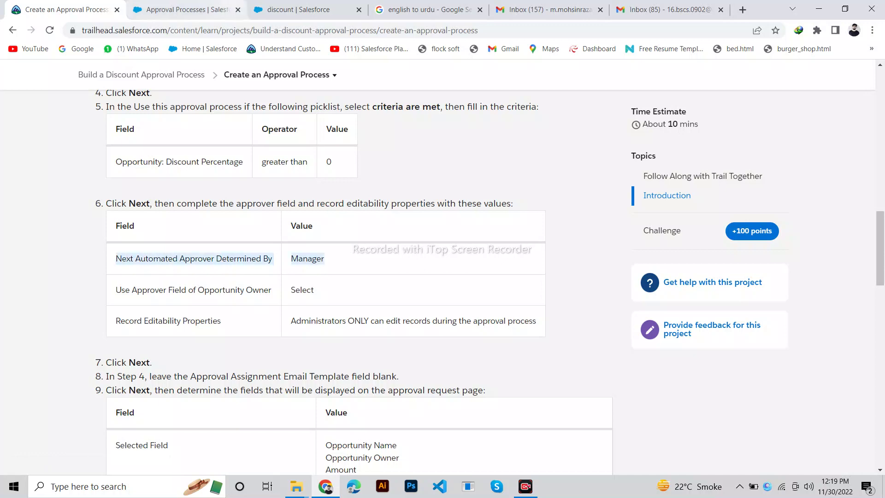
{"action": "left_click", "coordinate": [185, 9]}
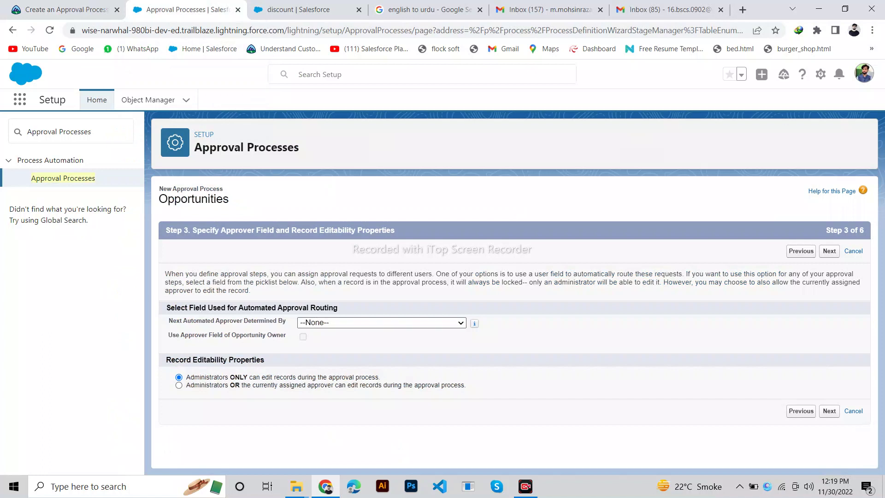
{"action": "left_click", "coordinate": [381, 323]}
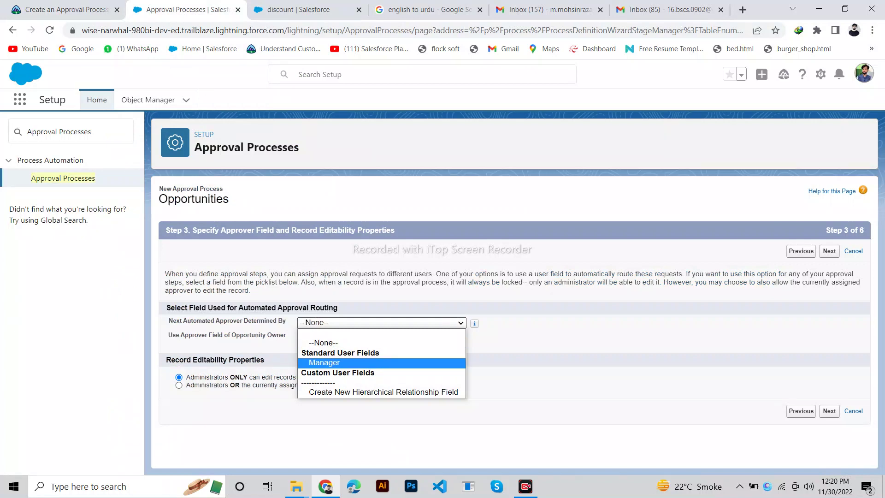
{"action": "left_click", "coordinate": [381, 363]}
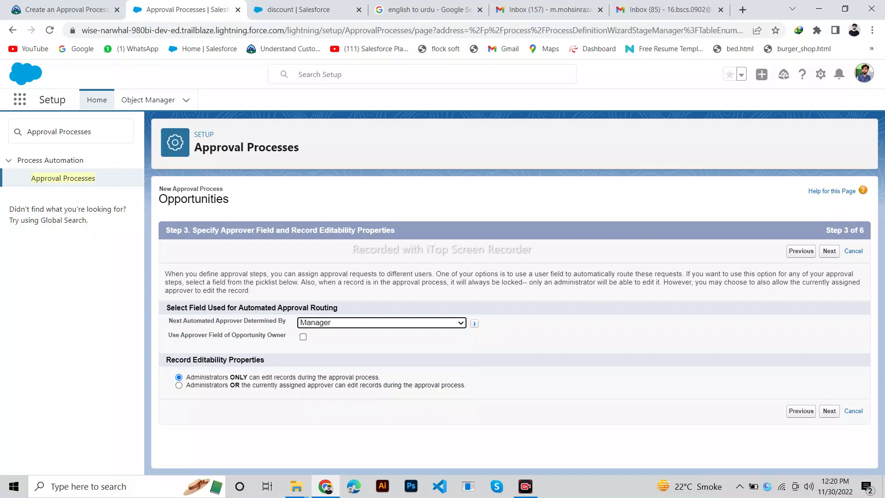
Check the Trailhead instructions and enable Use Approver Field of Opportunity Owner.
{"action": "left_click", "coordinate": [65, 10]}
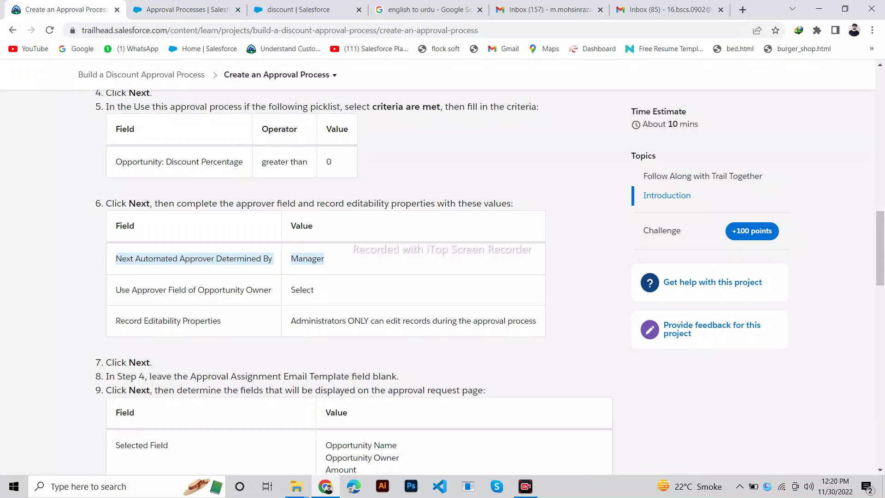
{"action": "key", "text": "ctrl+Tab"}
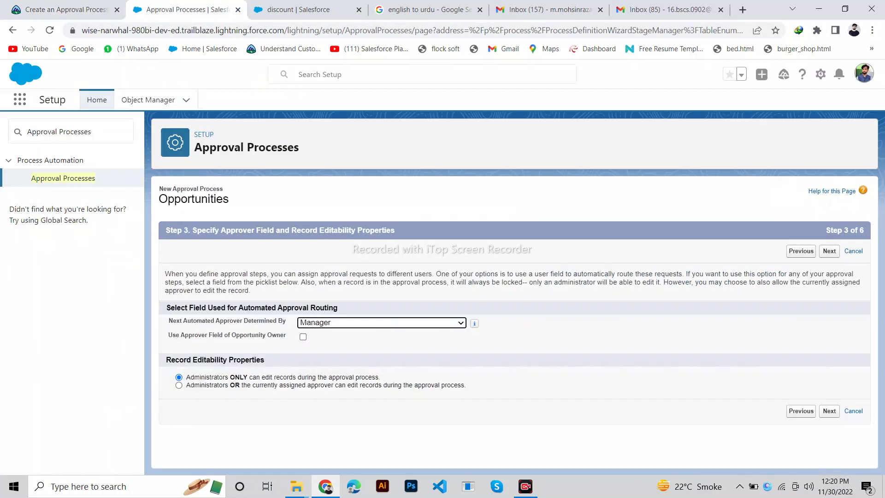
{"action": "left_click", "coordinate": [303, 337]}
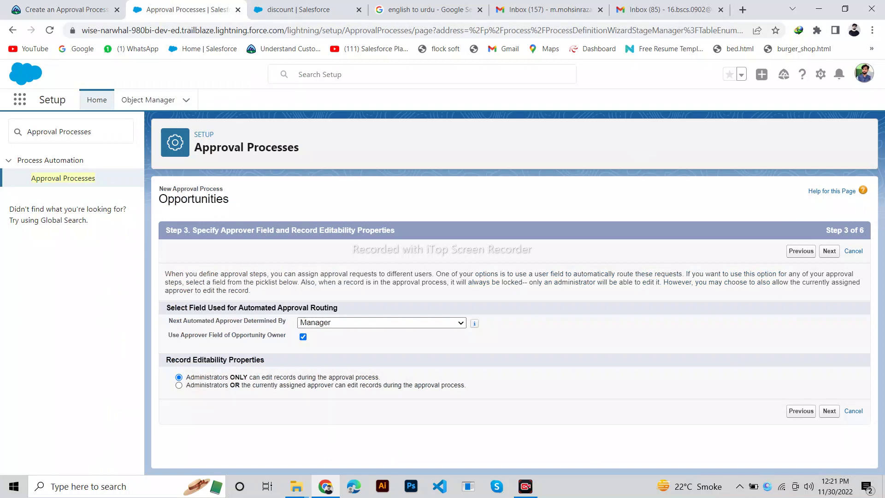
Compare the record editability setting with the Trailhead instructions and continue to the notification templates step.
{"action": "key", "text": "ctrl+shift+Tab"}
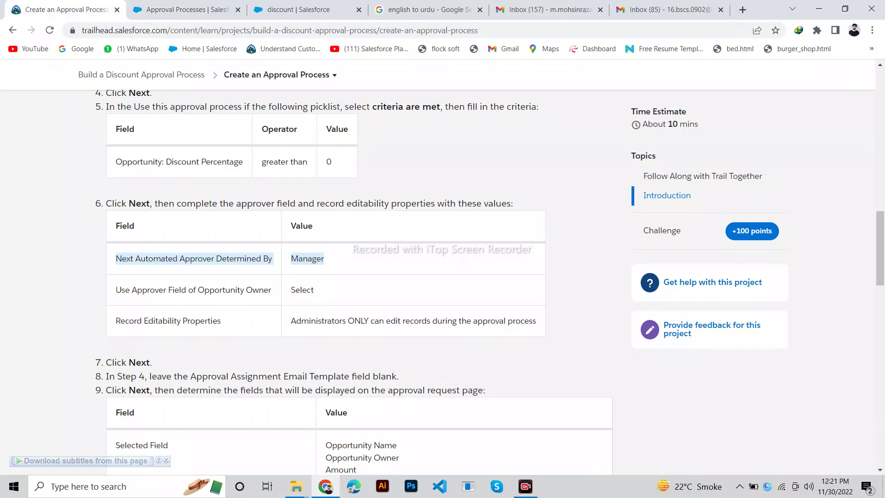
{"action": "key", "text": "ctrl+Tab"}
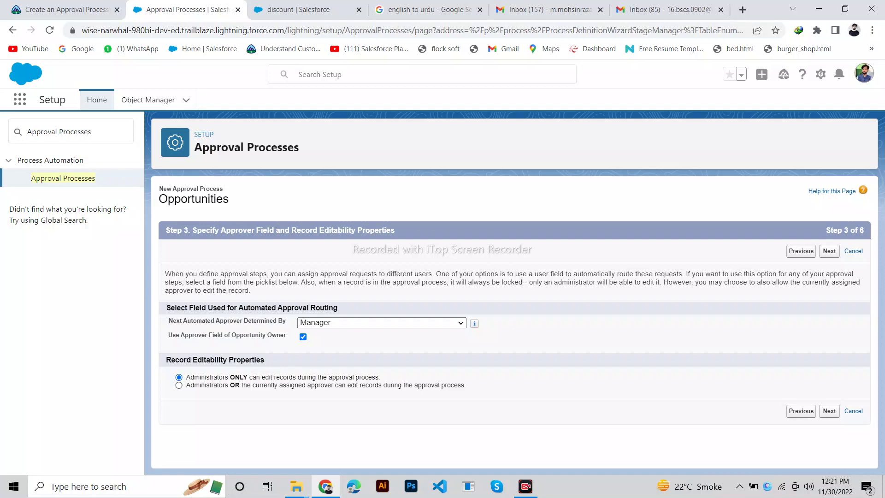
{"action": "key", "text": "ctrl+shift+Tab"}
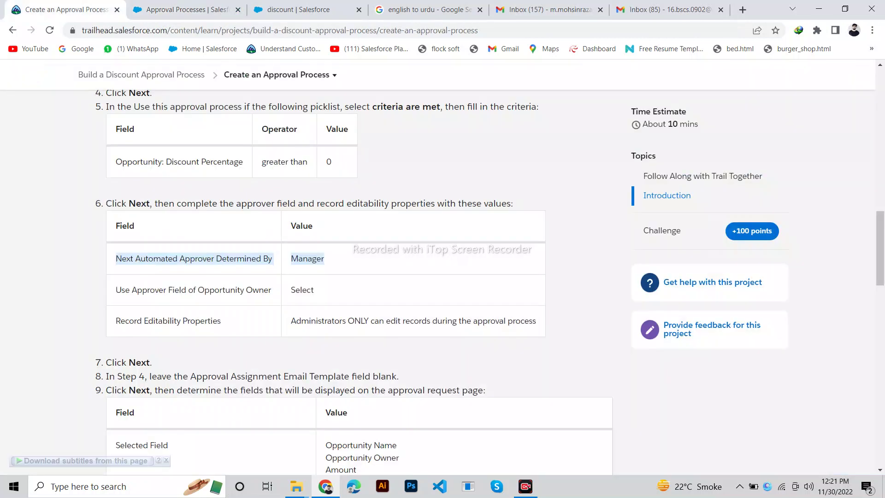
{"action": "key", "text": "ctrl+Tab"}
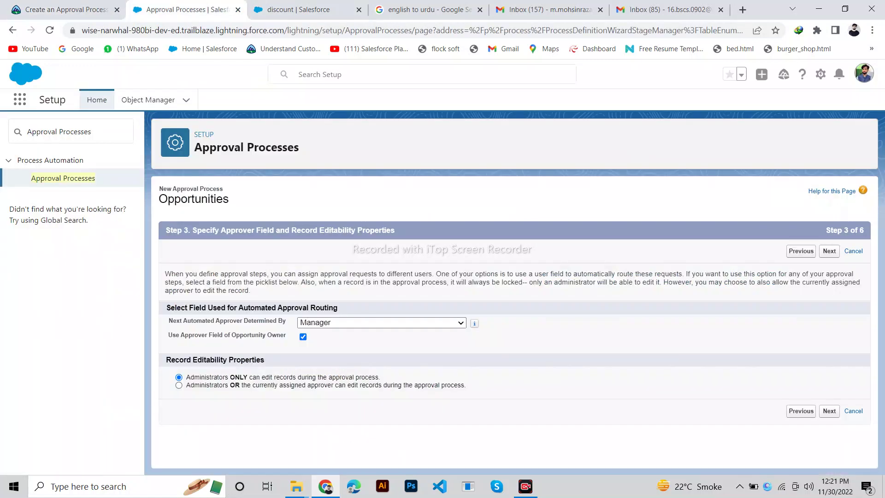
{"action": "left_click", "coordinate": [829, 411]}
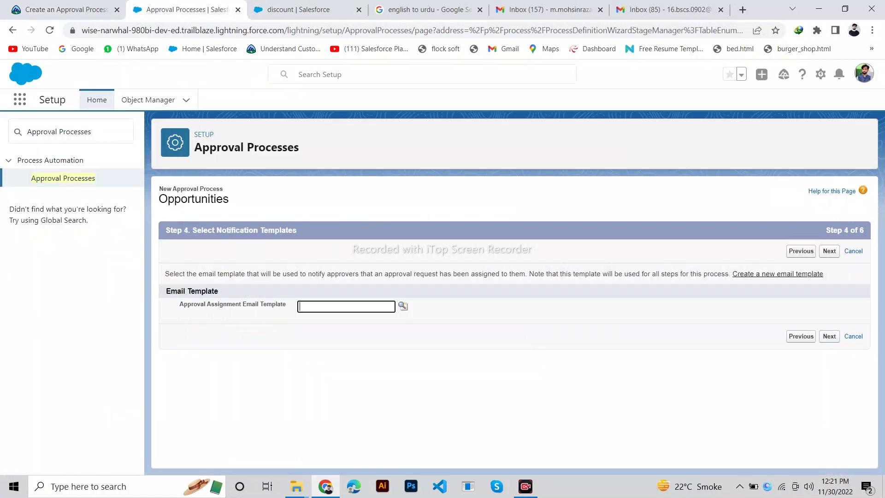
Review the Trailhead instructions, leave the Approval Assignment Email Template blank, and continue to the approval page layout fields step.
{"action": "left_click", "coordinate": [74, 10]}
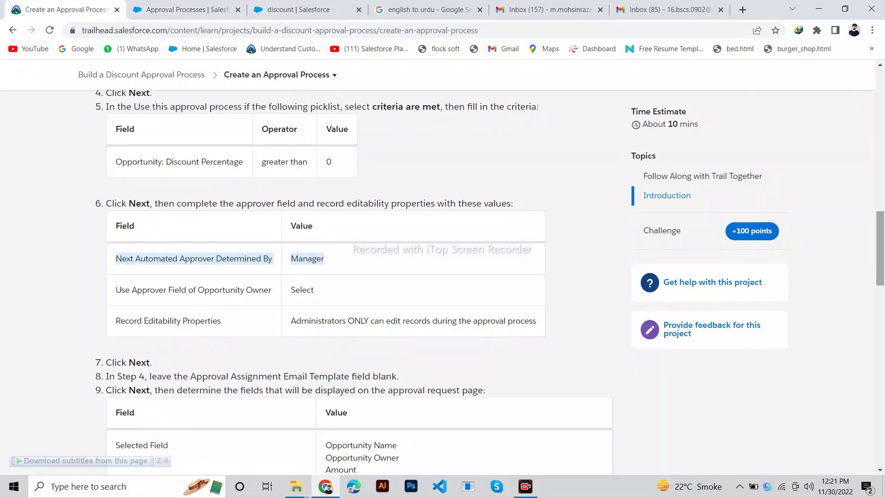
{"action": "left_click_drag", "start_coordinate": [880, 249], "coordinate": [880, 274]}
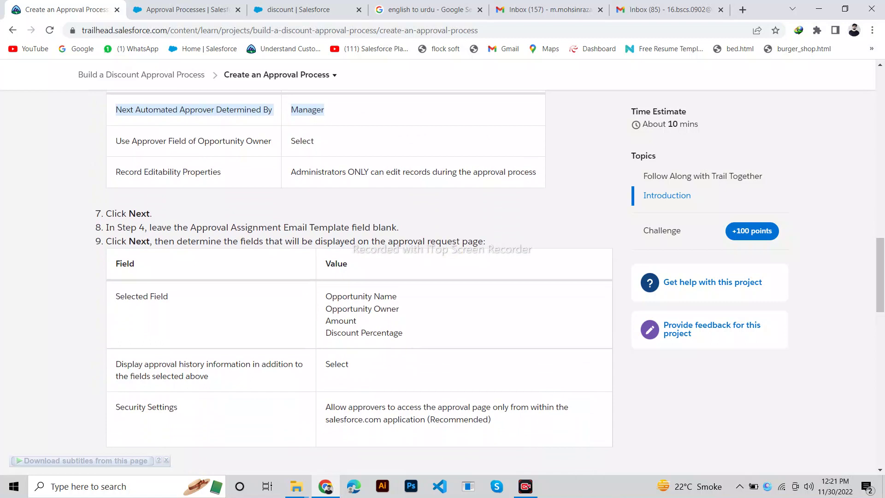
{"action": "scroll", "coordinate": [354, 277], "scroll_direction": "up", "scroll_amount": 1}
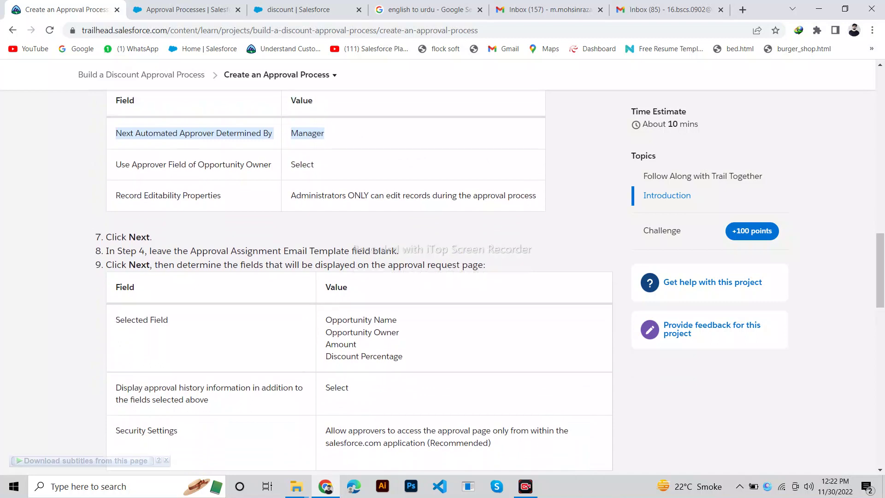
{"action": "left_click_drag", "start_coordinate": [106, 251], "coordinate": [398, 252]}
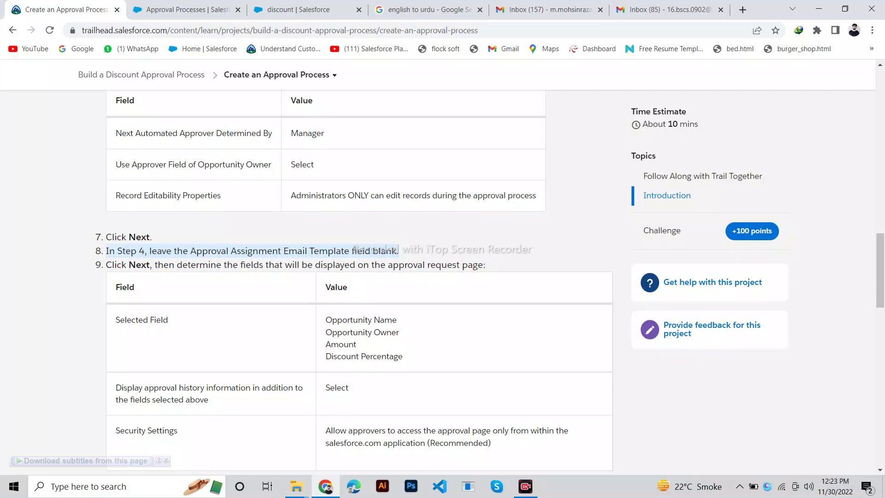
{"action": "left_click", "coordinate": [187, 10]}
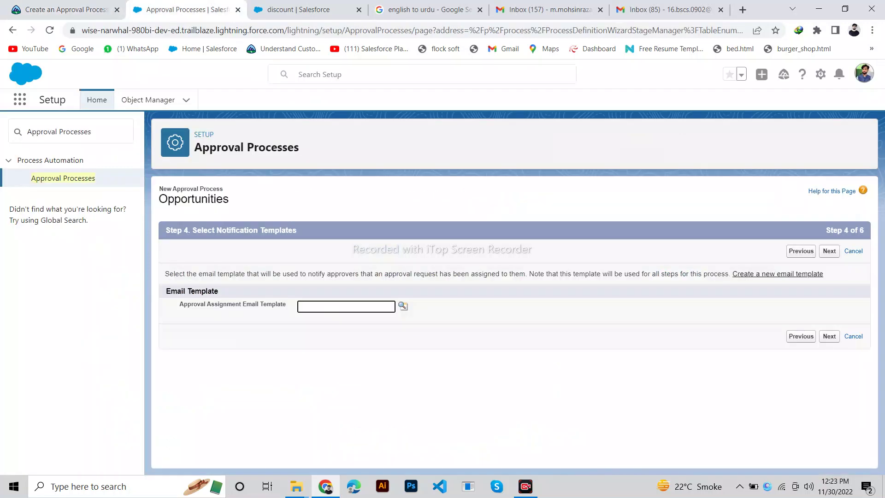
{"action": "left_click", "coordinate": [829, 336]}
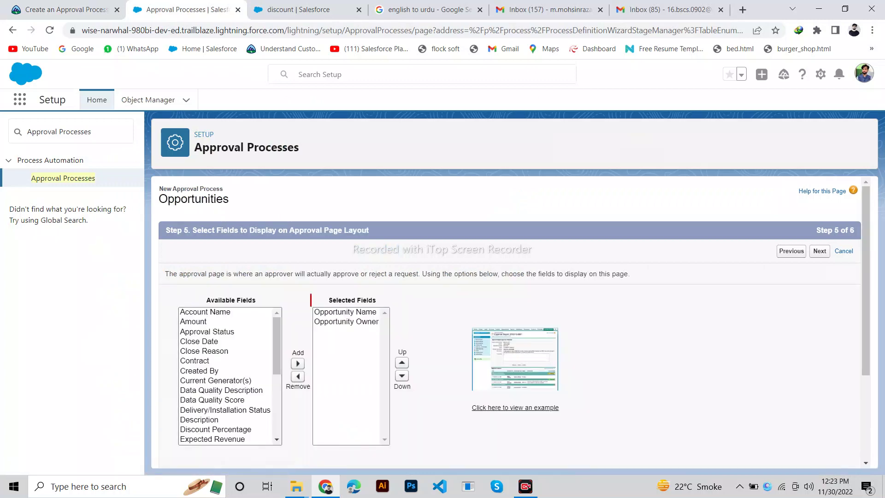
Check the required fields in the Trailhead instructions and add Amount to the approval page's selected fields.
{"action": "key", "text": "ctrl+shift+Tab"}
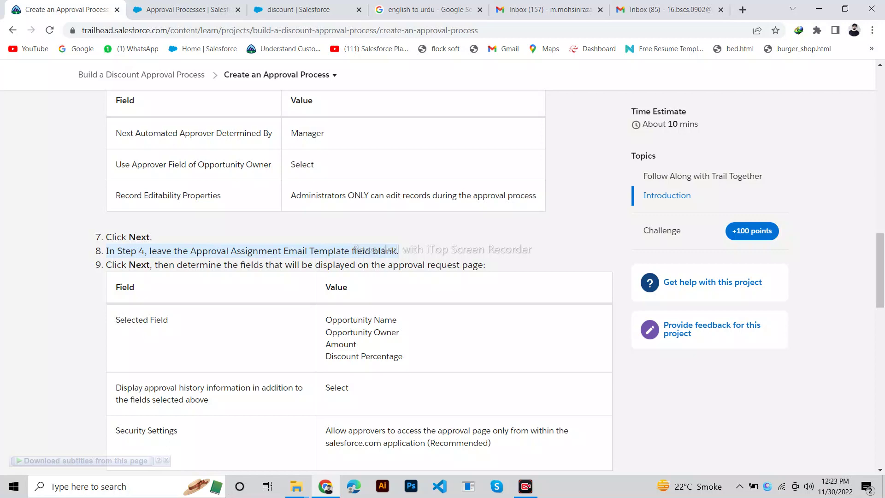
{"action": "left_click", "coordinate": [184, 10]}
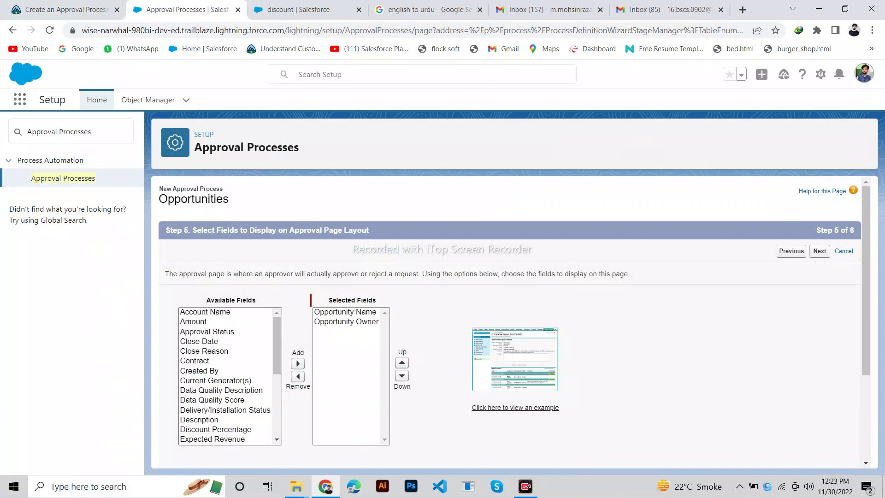
{"action": "left_click", "coordinate": [65, 10]}
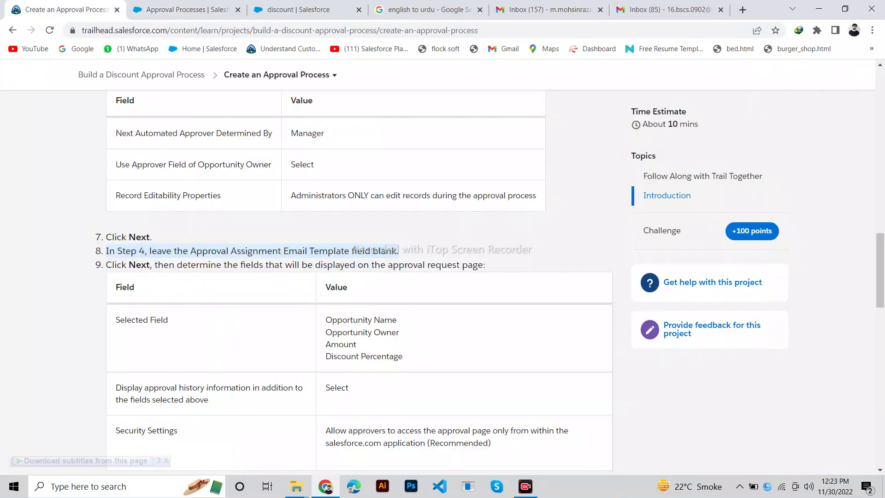
{"action": "left_click", "coordinate": [185, 10]}
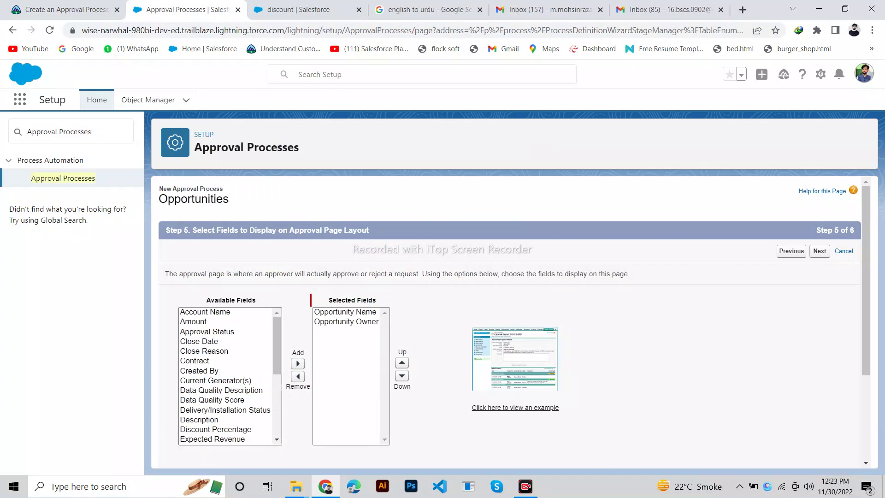
{"action": "left_click", "coordinate": [193, 321]}
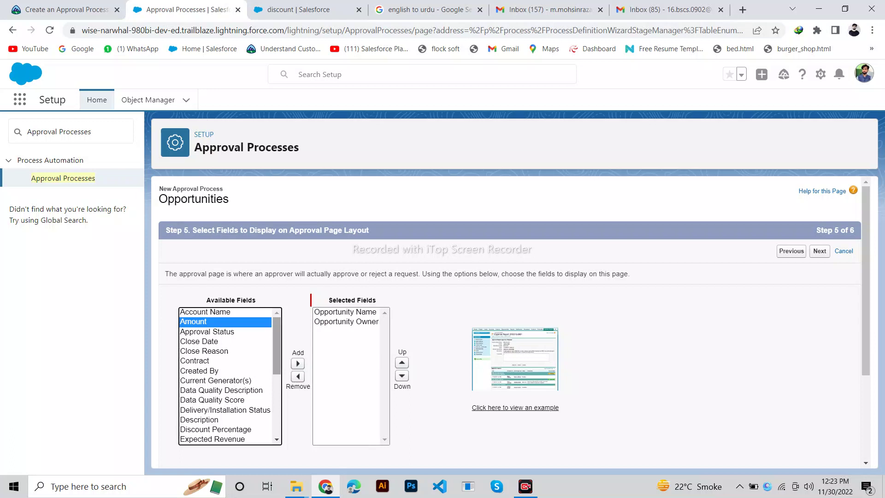
{"action": "left_click", "coordinate": [297, 363]}
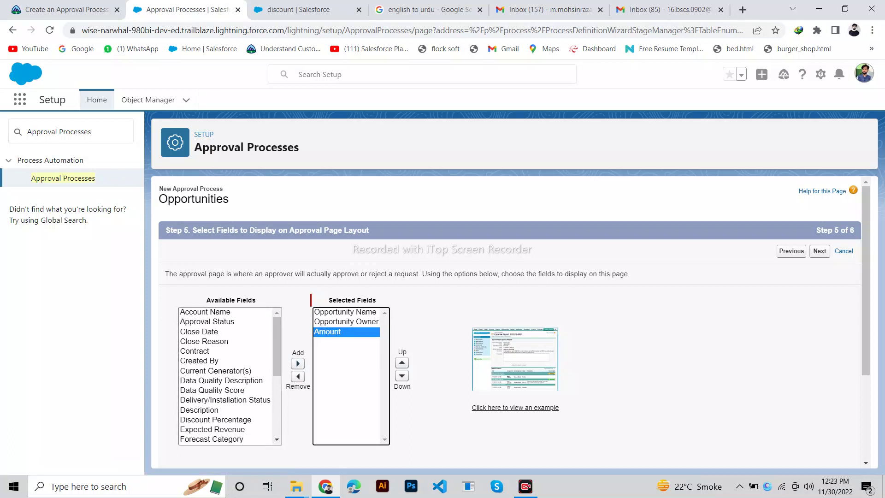
Look through the available fields, recheck the Trailhead instructions, and add Discount Percentage to the selected fields.
{"action": "left_click_drag", "start_coordinate": [276, 347], "coordinate": [277, 346]}
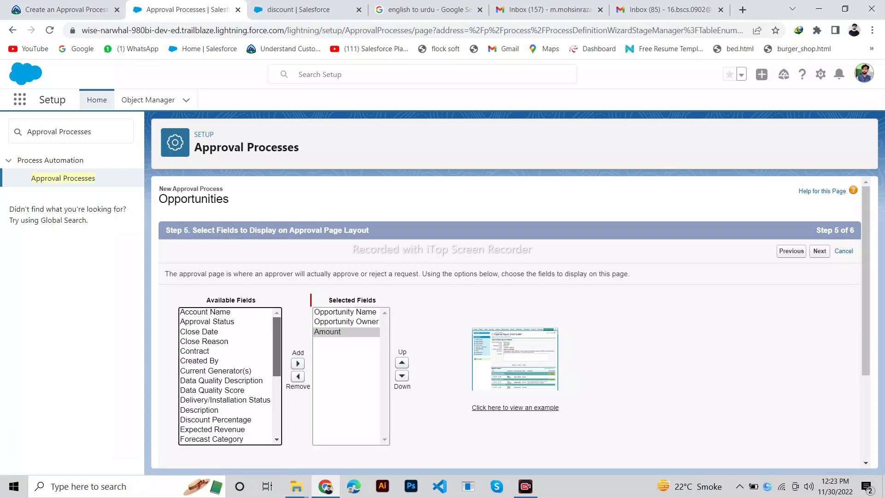
{"action": "scroll", "coordinate": [224, 375], "scroll_direction": "down", "scroll_amount": 1}
{"action": "scroll", "coordinate": [225, 375], "scroll_direction": "down", "scroll_amount": 3}
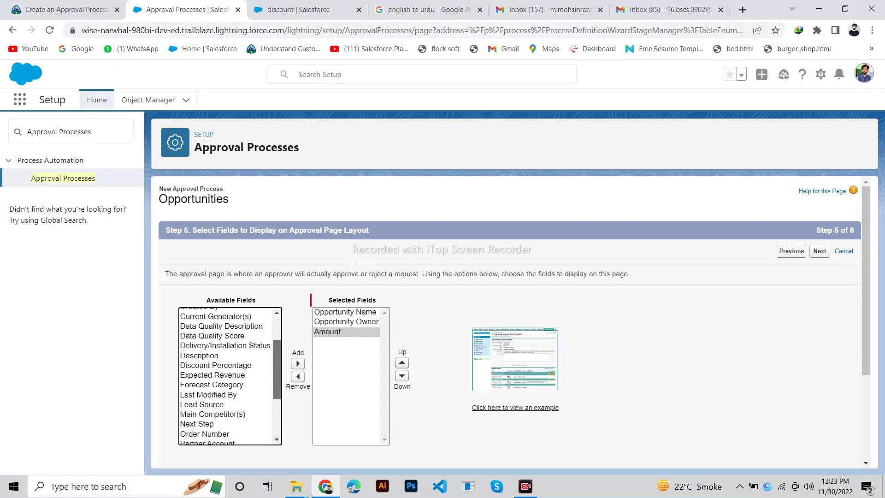
{"action": "scroll", "coordinate": [225, 376], "scroll_direction": "down", "scroll_amount": 1}
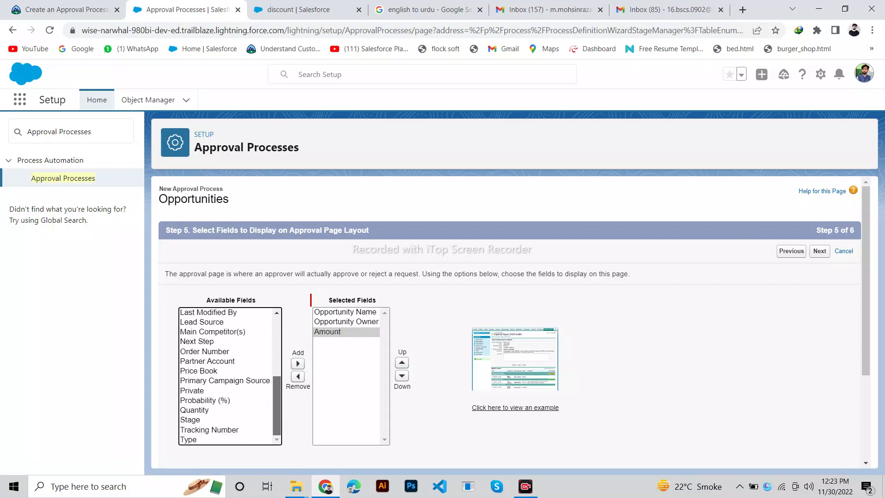
{"action": "scroll", "coordinate": [225, 376], "scroll_direction": "up", "scroll_amount": 5}
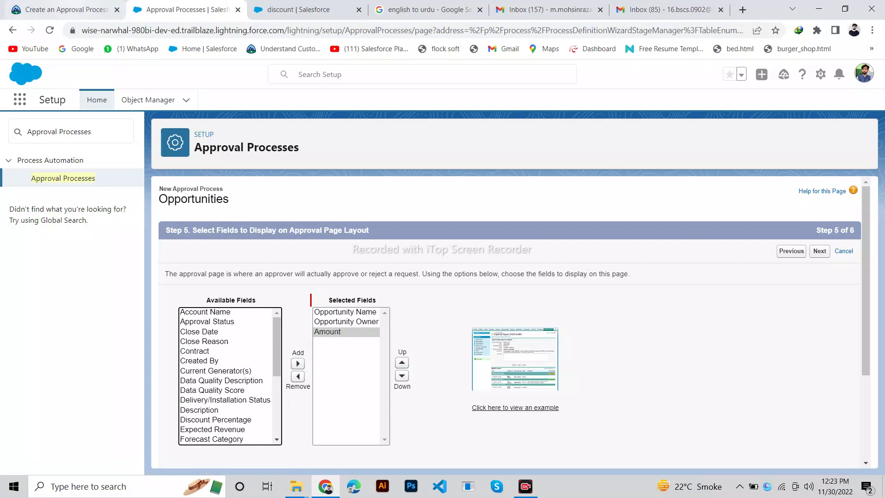
{"action": "left_click", "coordinate": [66, 10]}
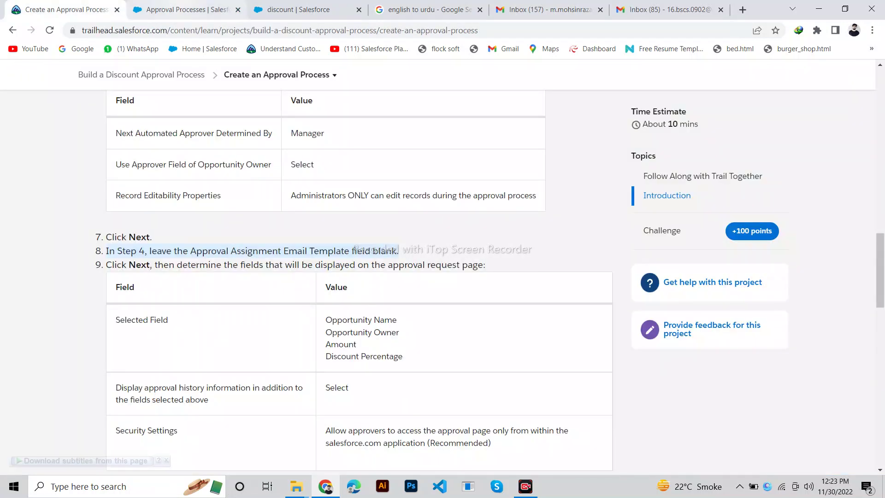
{"action": "key", "text": "ctrl+Page_Down"}
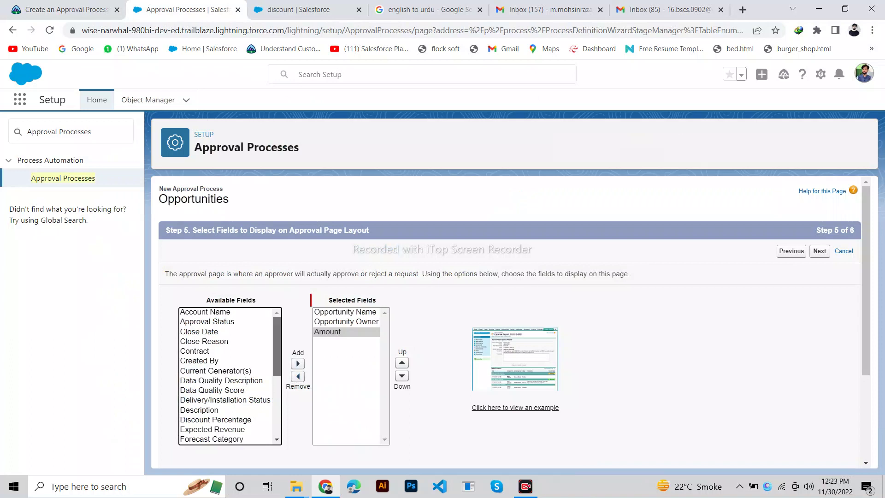
{"action": "scroll", "coordinate": [226, 375], "scroll_direction": "down", "scroll_amount": 1}
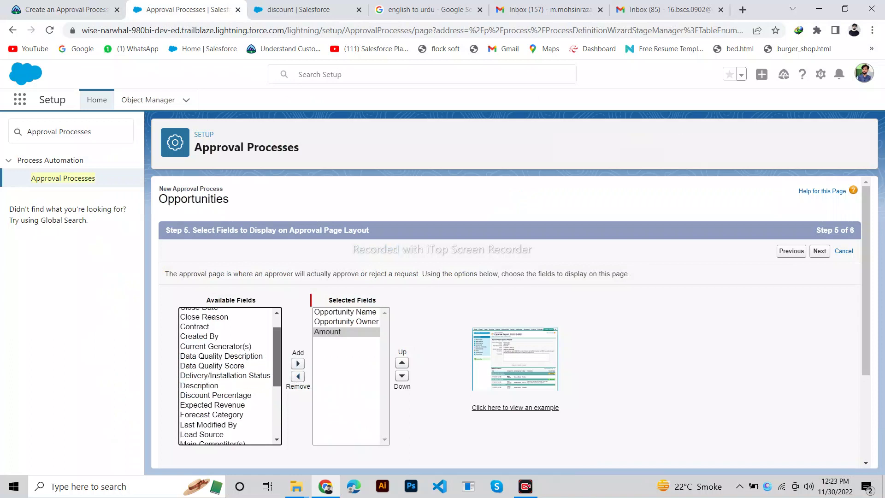
{"action": "left_click", "coordinate": [215, 395]}
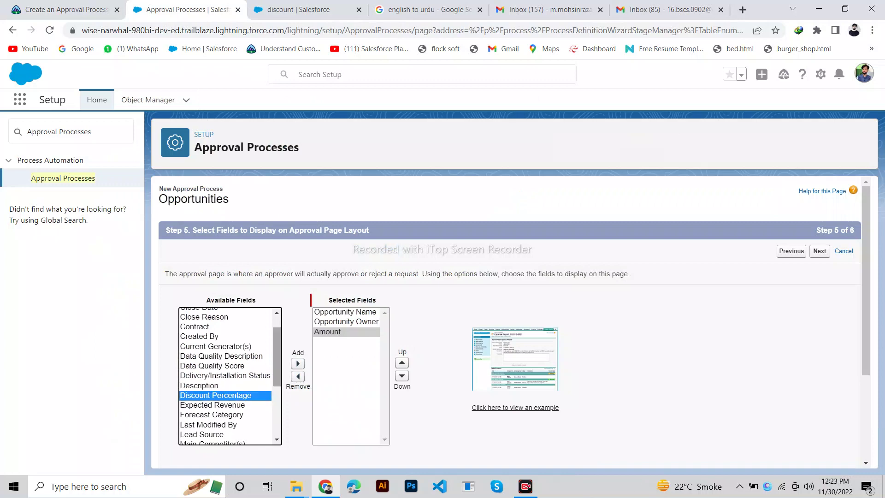
{"action": "left_click", "coordinate": [298, 363]}
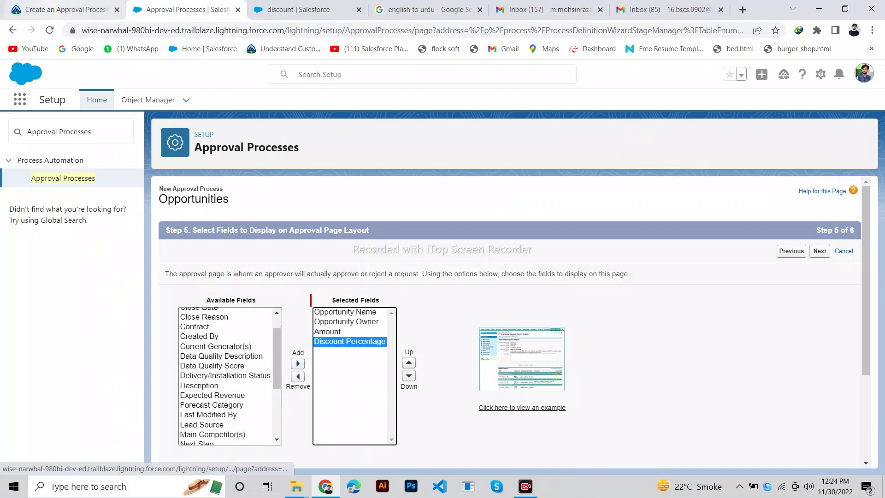
Check the approval history option in the Trailhead instructions and enable displaying approval history information in addition to the selected fields.
{"action": "left_click", "coordinate": [65, 9]}
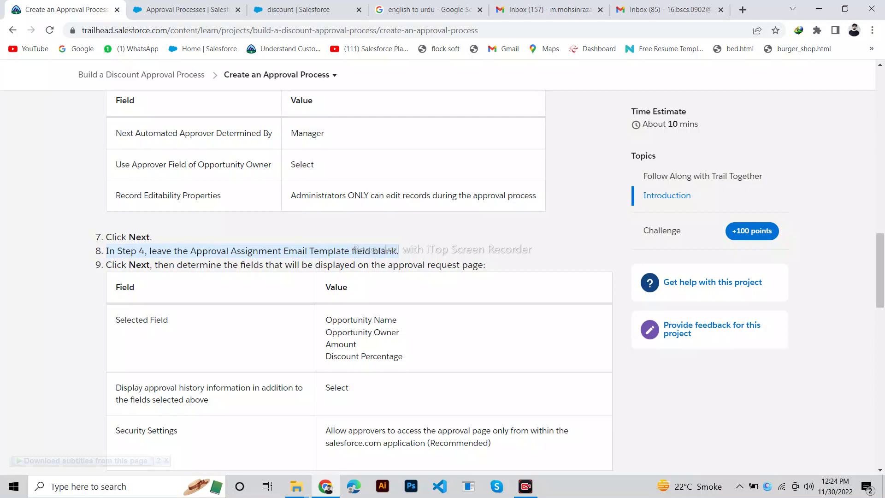
{"action": "left_click_drag", "start_coordinate": [209, 400], "coordinate": [116, 388]}
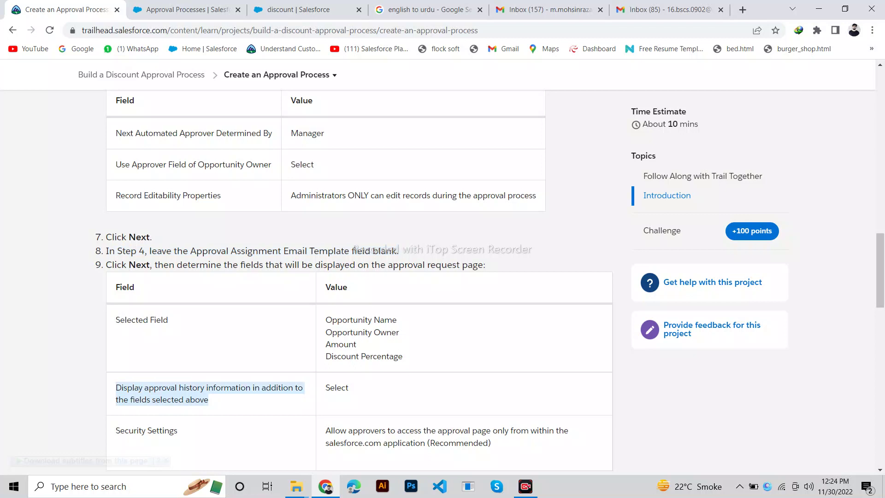
{"action": "left_click", "coordinate": [185, 10]}
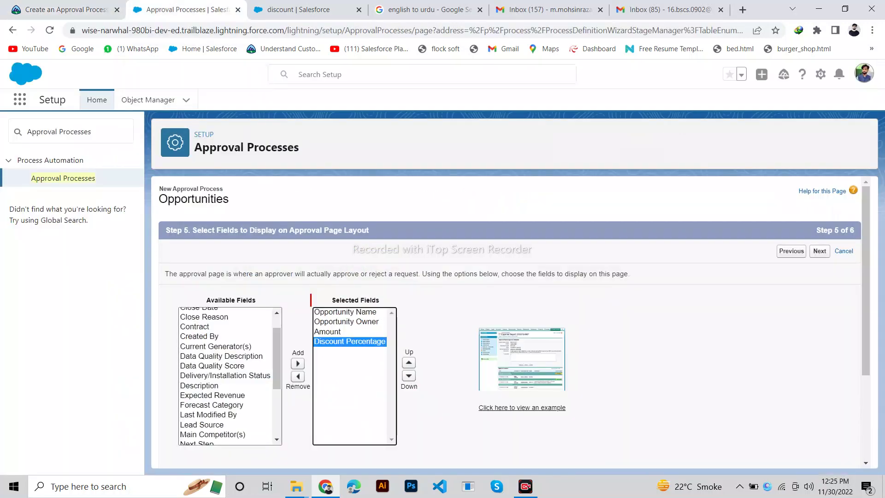
{"action": "scroll", "coordinate": [514, 322], "scroll_direction": "down", "scroll_amount": 3}
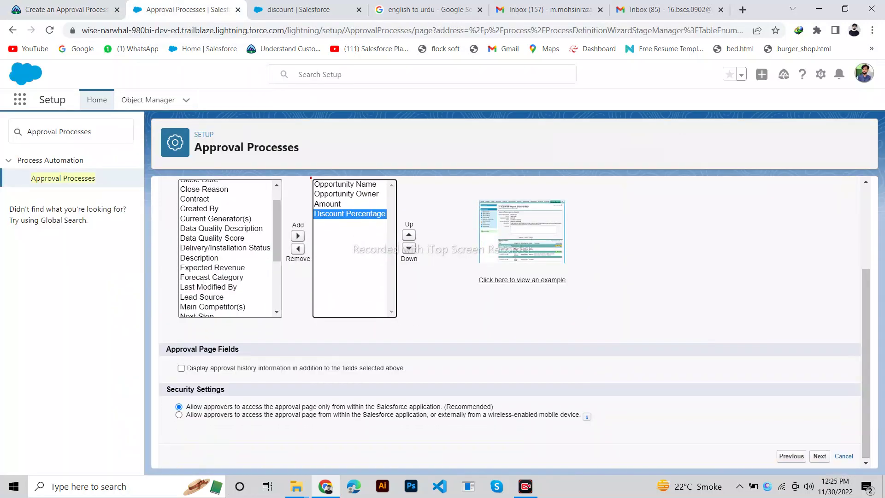
{"action": "left_click", "coordinate": [181, 367]}
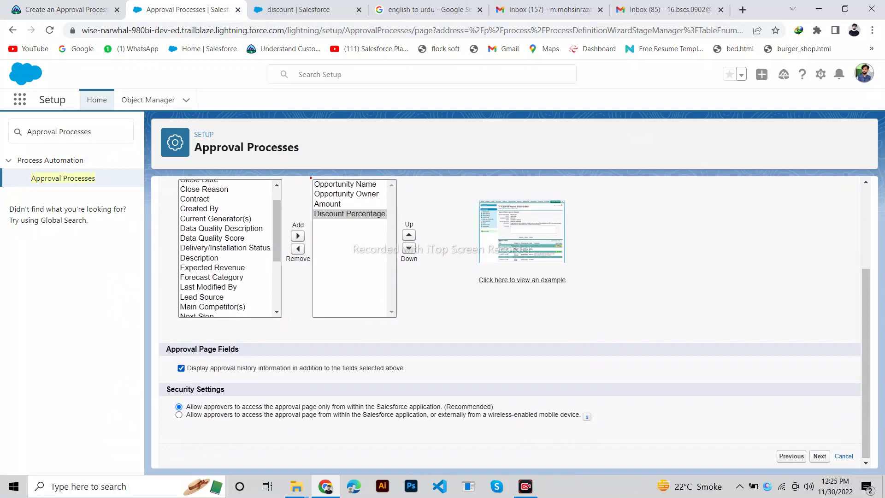
Check the security setting and submitter requirements against the Trailhead instructions and continue to the initial submitters step.
{"action": "left_click", "coordinate": [64, 9]}
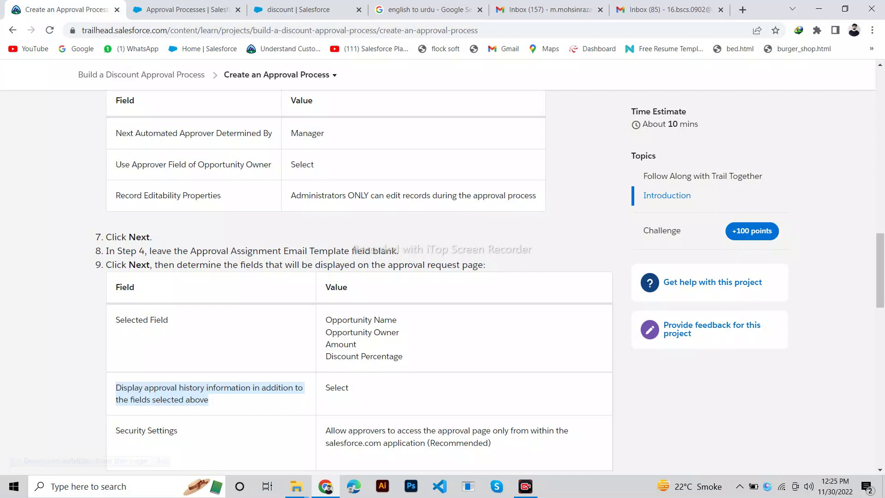
{"action": "scroll", "coordinate": [355, 277], "scroll_direction": "down", "scroll_amount": 2}
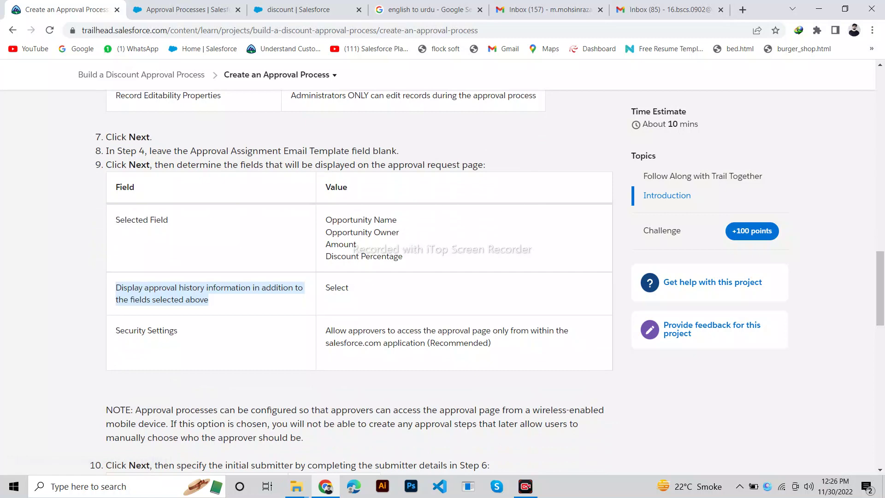
{"action": "left_click_drag", "start_coordinate": [492, 344], "coordinate": [331, 331]}
{"action": "key", "text": "ctrl+Tab"}
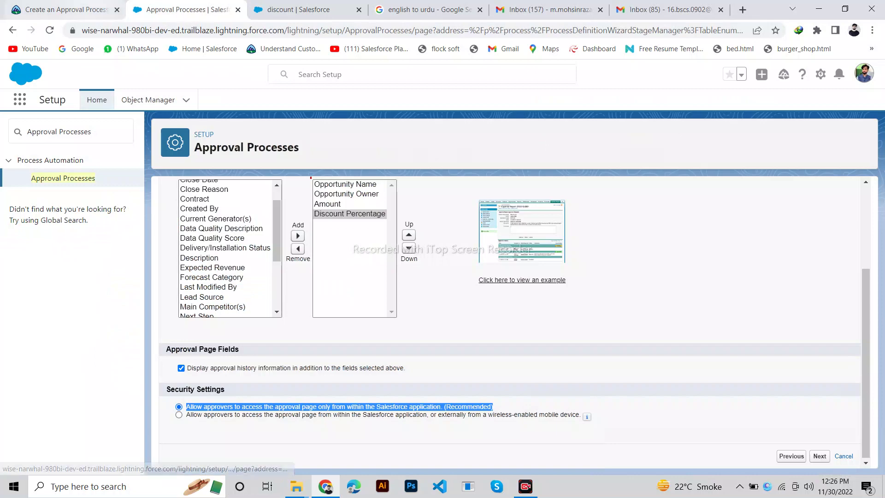
{"action": "key", "text": "ctrl+shift+Tab"}
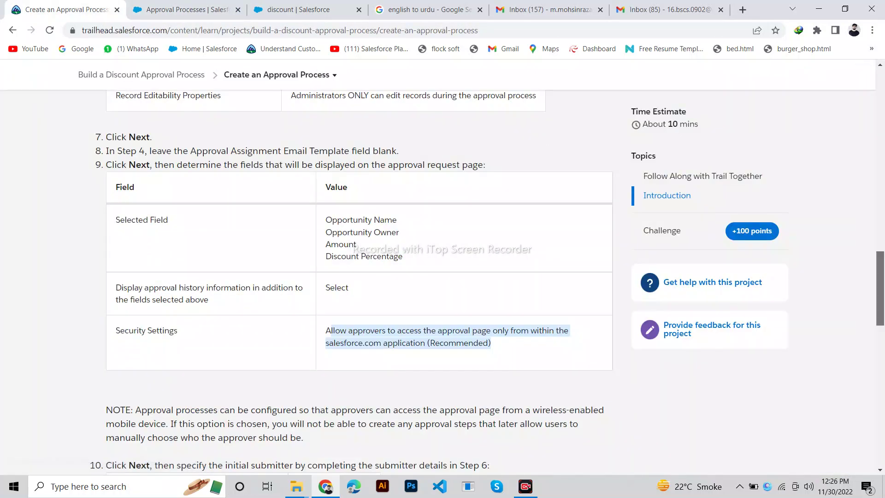
{"action": "scroll", "coordinate": [350, 281], "scroll_direction": "down", "scroll_amount": 4}
{"action": "scroll", "coordinate": [350, 281], "scroll_direction": "down", "scroll_amount": 3}
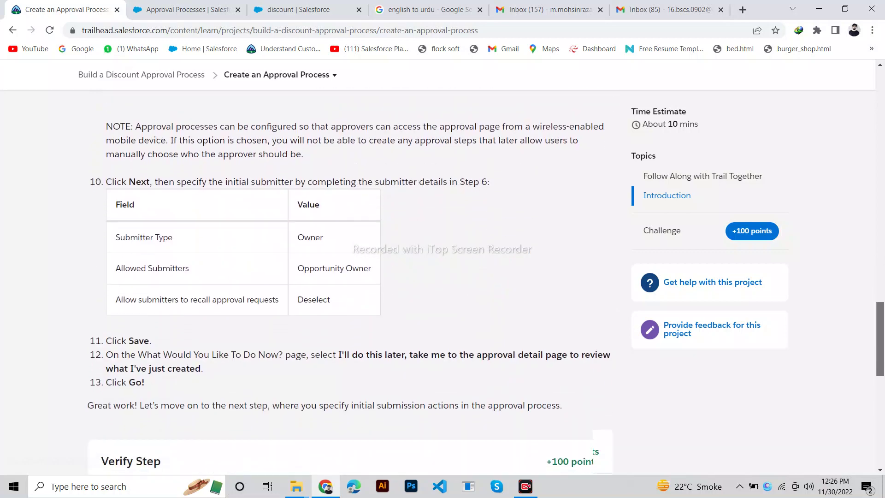
{"action": "scroll", "coordinate": [350, 281], "scroll_direction": "up", "scroll_amount": 1}
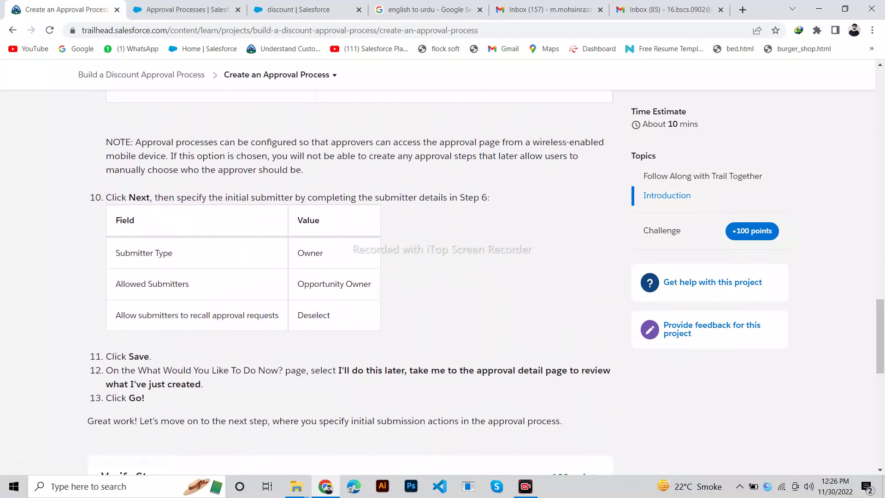
{"action": "key", "text": "ctrl+Tab"}
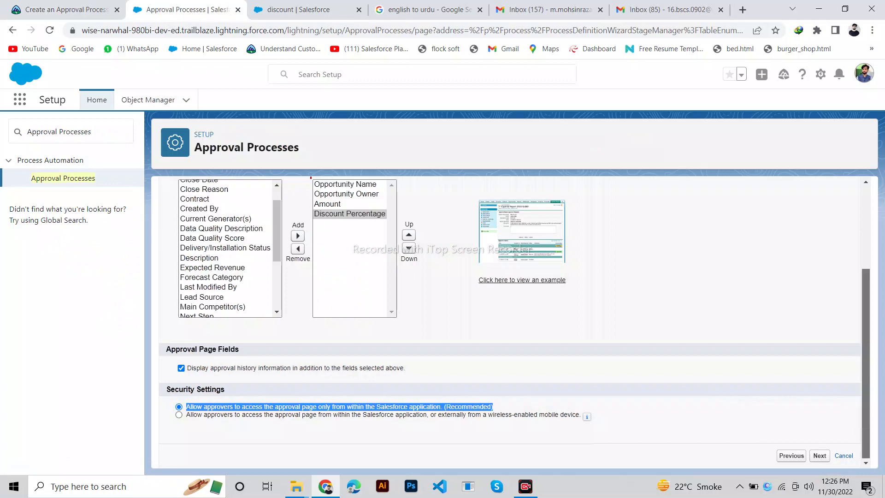
{"action": "scroll", "coordinate": [507, 313], "scroll_direction": "up", "scroll_amount": 3}
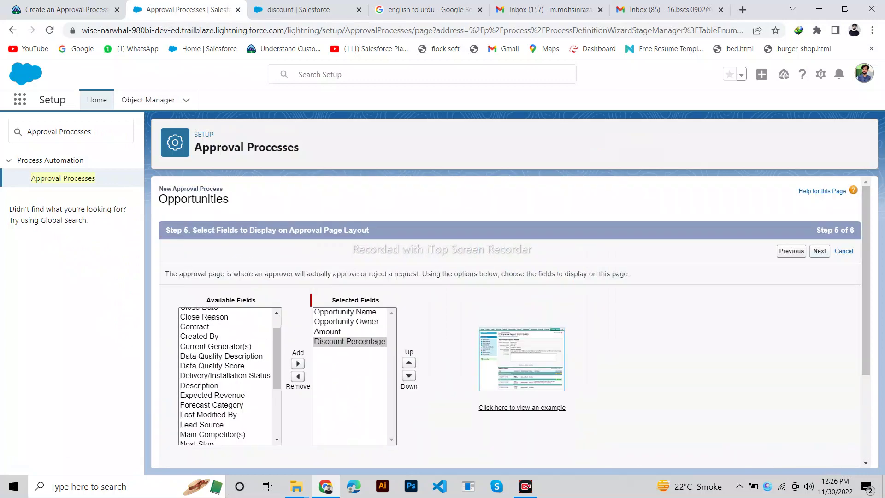
{"action": "left_click", "coordinate": [819, 250]}
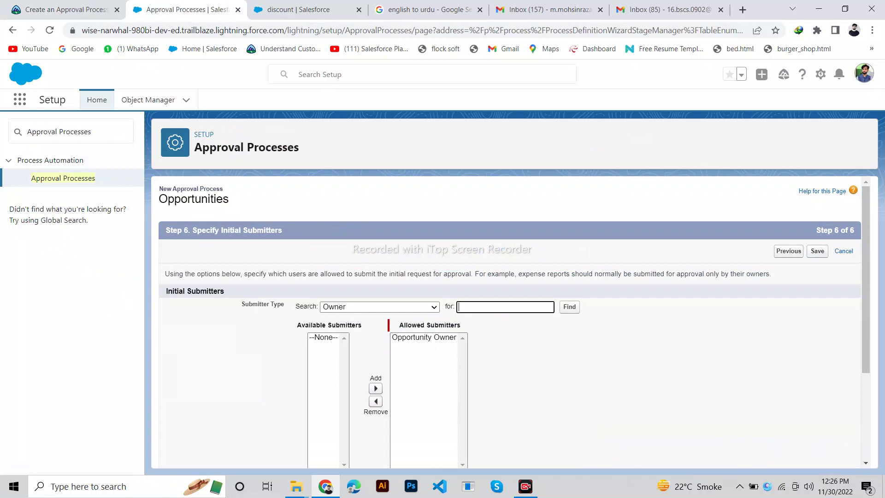
Compare the submitter type, allowed submitters and recall setting with the values in the Trailhead instructions.
{"action": "left_click", "coordinate": [62, 10]}
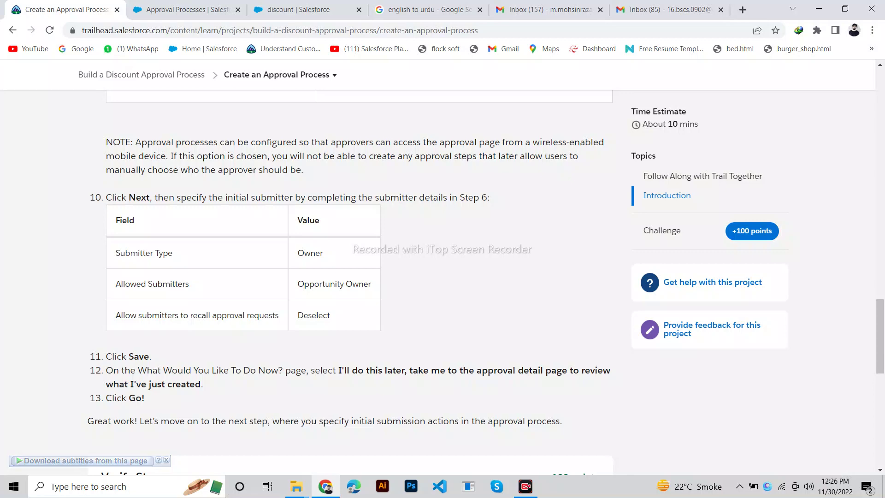
{"action": "left_click", "coordinate": [187, 10]}
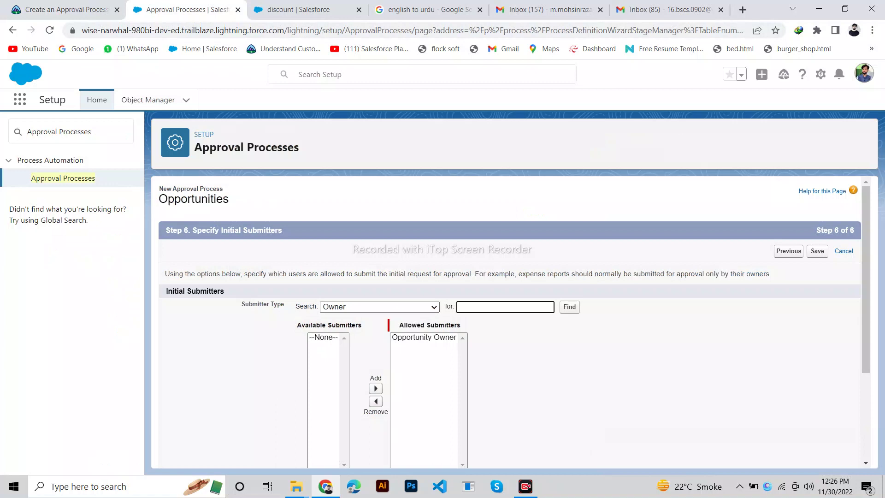
{"action": "key", "text": "ctrl+shift+Tab"}
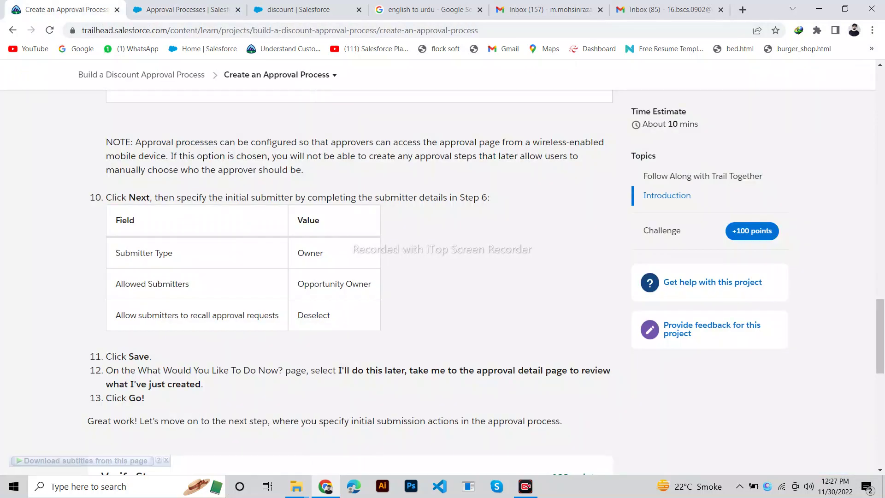
{"action": "key", "text": "ctrl+Tab"}
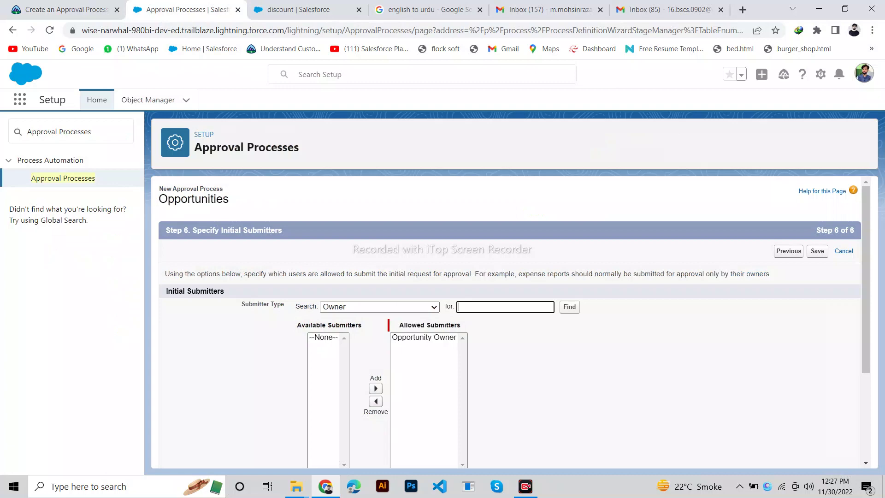
{"action": "key", "text": "ctrl+shift+Tab"}
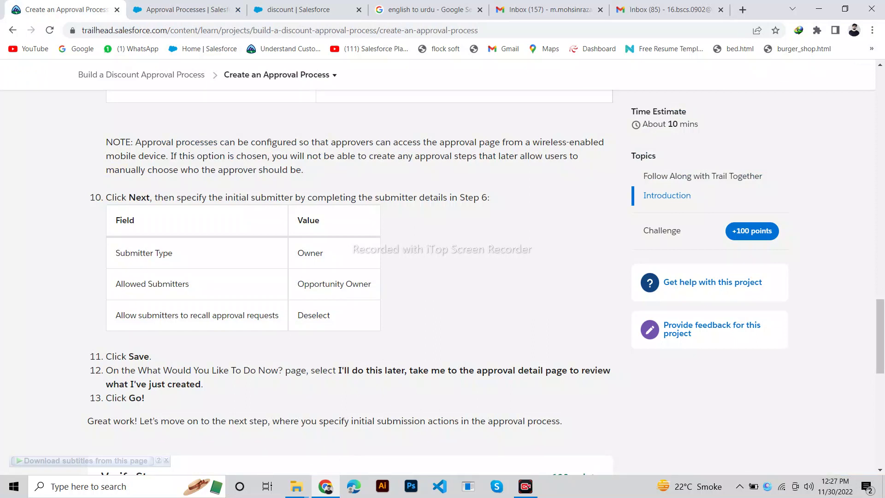
{"action": "key", "text": "ctrl+Tab"}
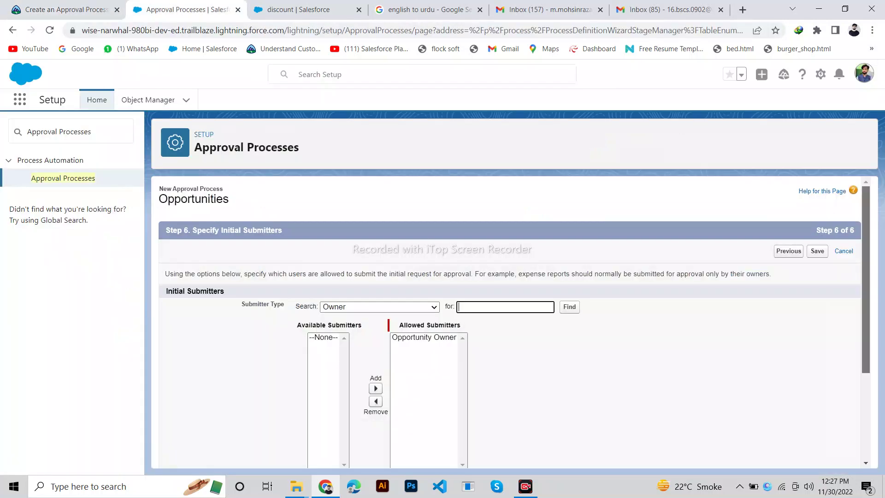
{"action": "scroll", "coordinate": [506, 323], "scroll_direction": "down", "scroll_amount": 3}
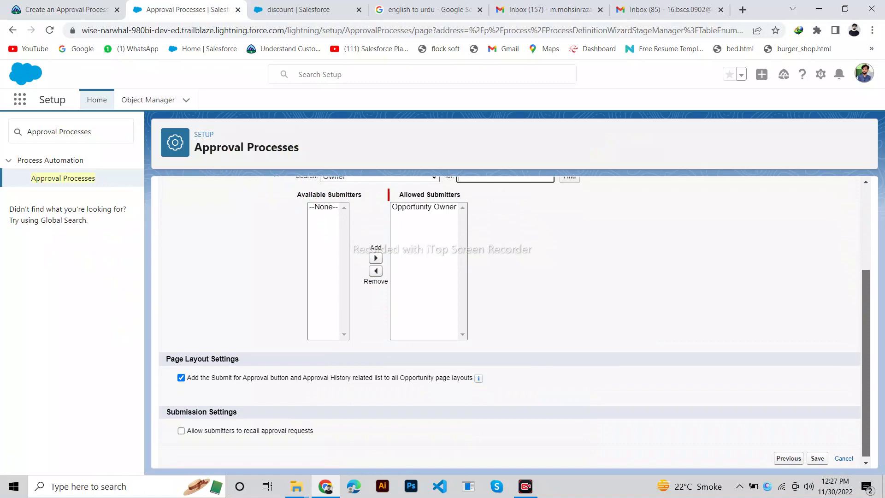
{"action": "scroll", "coordinate": [506, 323], "scroll_direction": "down", "scroll_amount": 1}
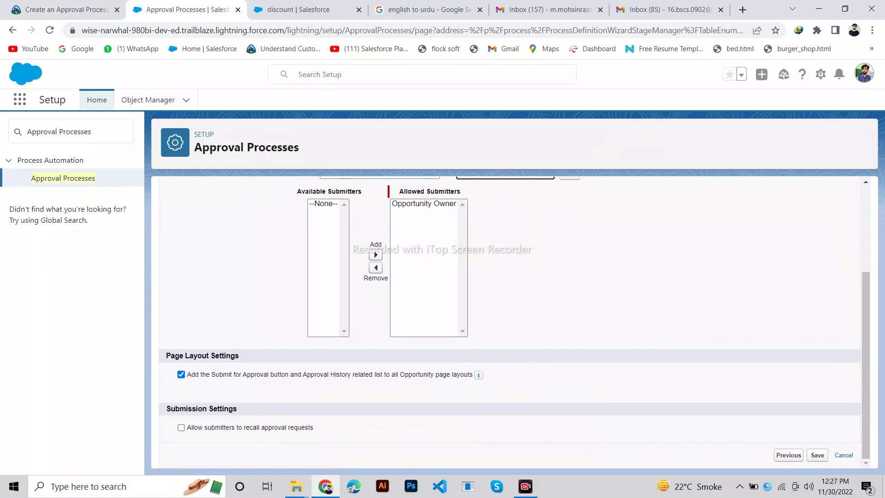
Read the Trailhead instruction for the What Would You Like To Do Now? page and save the approval process.
{"action": "left_click", "coordinate": [66, 9]}
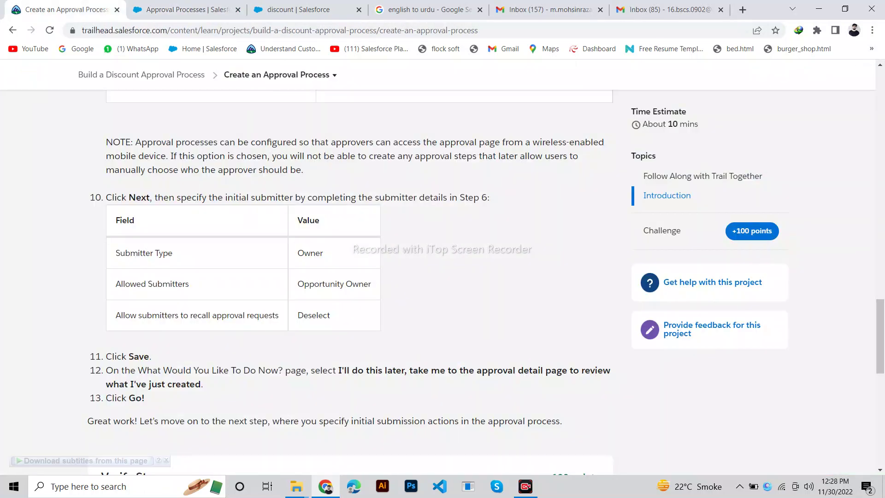
{"action": "left_click_drag", "start_coordinate": [106, 371], "coordinate": [595, 370]}
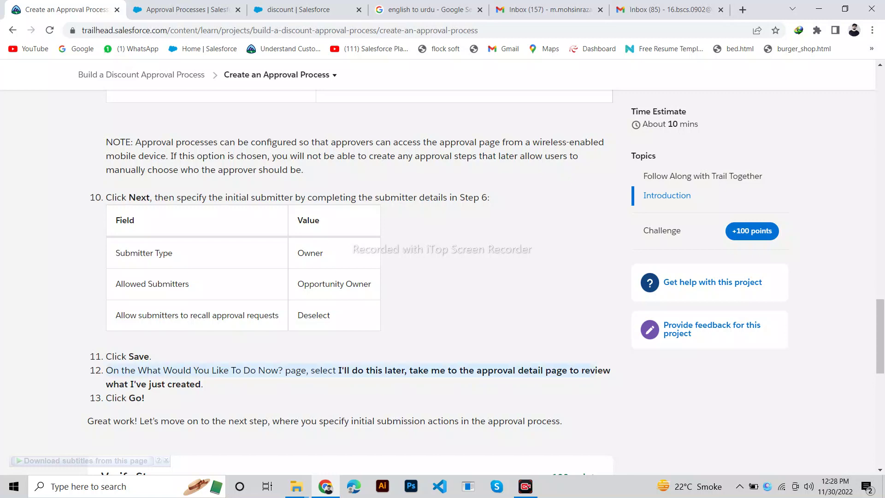
{"action": "key", "text": "ctrl+Tab"}
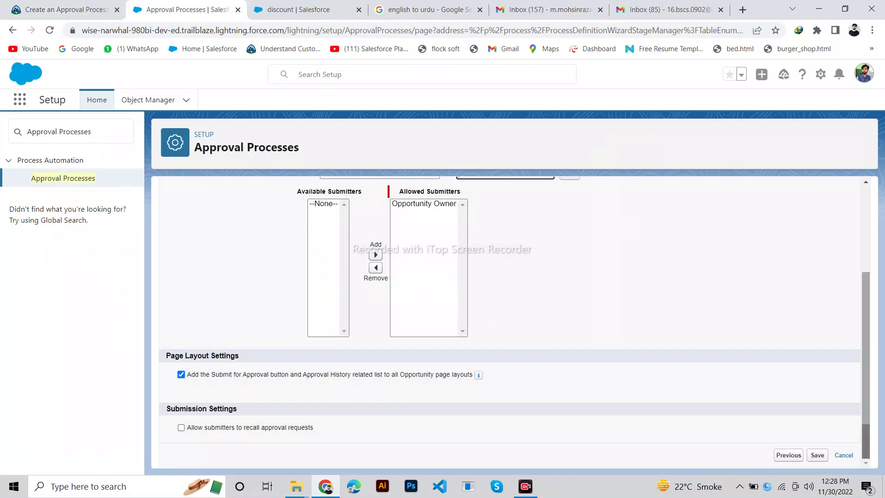
{"action": "scroll", "coordinate": [509, 322], "scroll_direction": "up", "scroll_amount": 3}
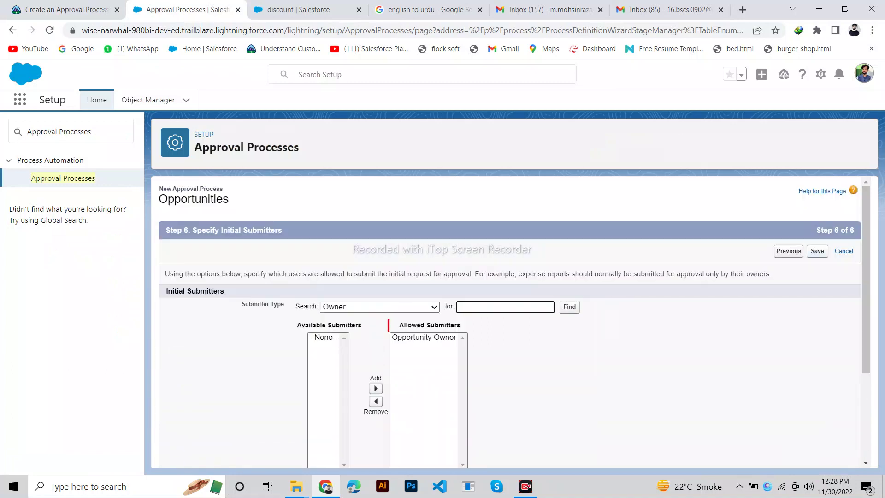
{"action": "left_click", "coordinate": [817, 251]}
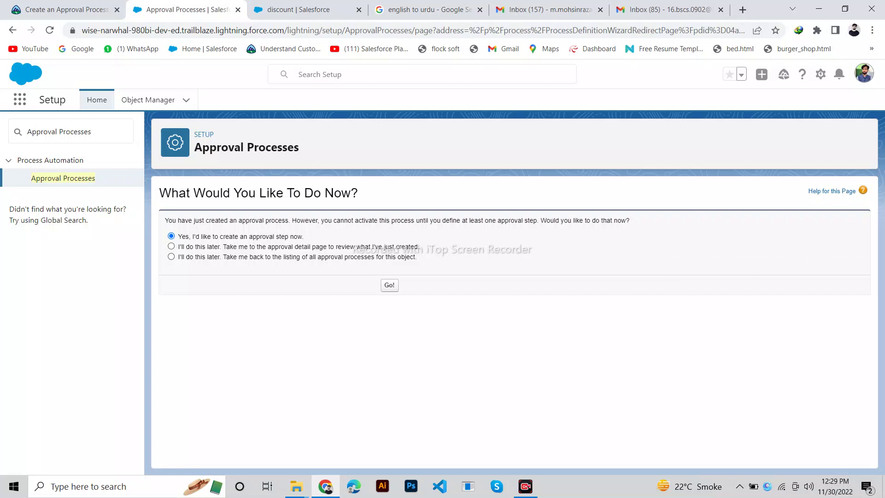
Following the Trailhead instructions, choose to create the approval step later and go to the approval detail page to review the process.
{"action": "left_click_drag", "start_coordinate": [357, 193], "coordinate": [160, 193]}
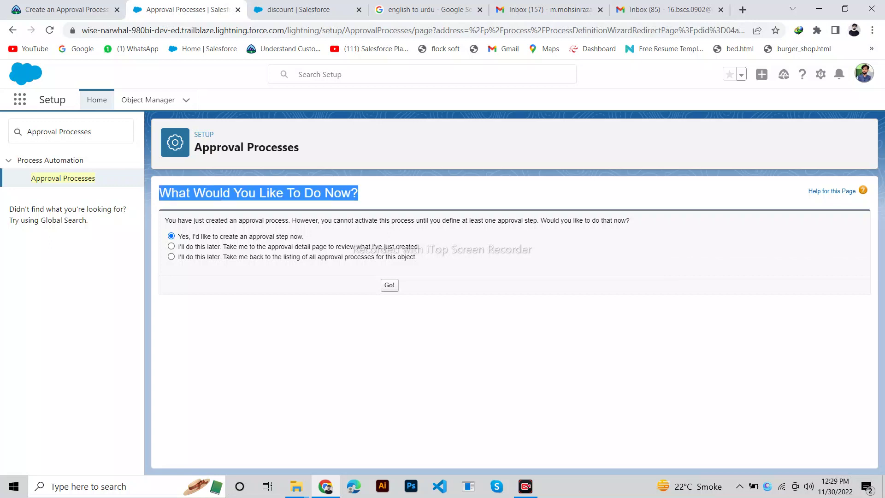
{"action": "left_click", "coordinate": [65, 10]}
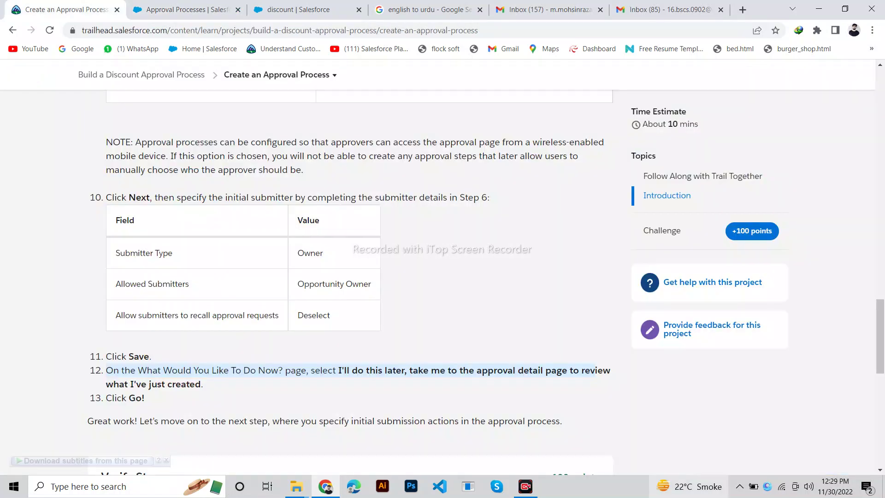
{"action": "left_click_drag", "start_coordinate": [596, 370], "coordinate": [204, 384]}
{"action": "left_click_drag", "start_coordinate": [203, 384], "coordinate": [338, 369]}
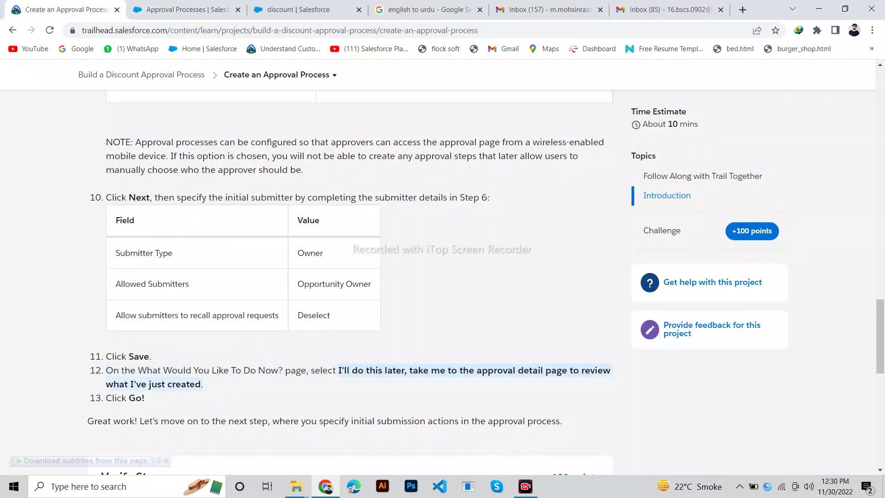
{"action": "left_click", "coordinate": [188, 9]}
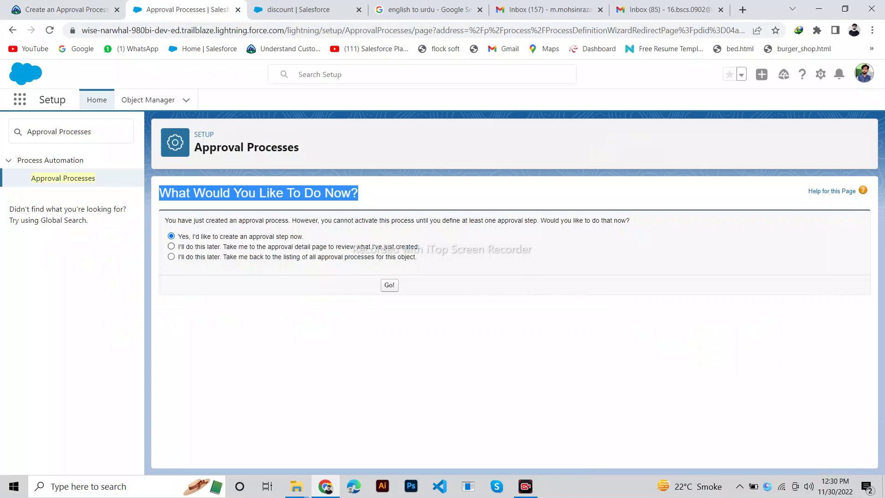
{"action": "left_click", "coordinate": [65, 9]}
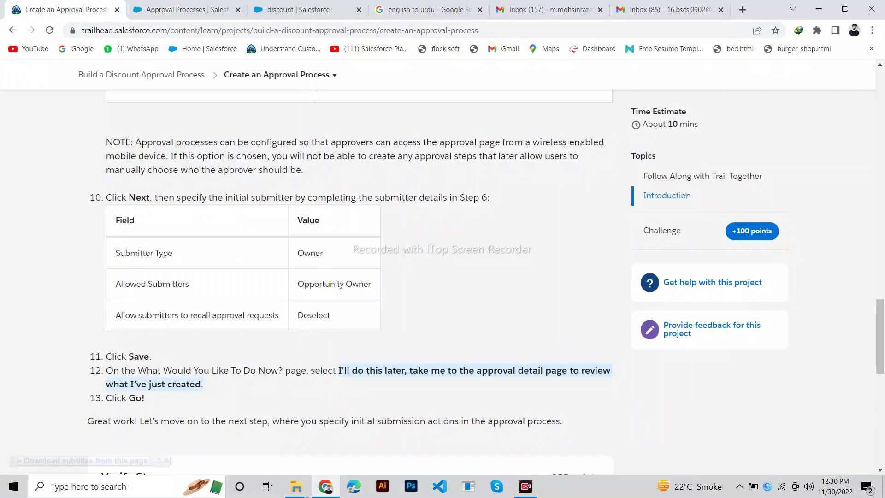
{"action": "left_click", "coordinate": [184, 9]}
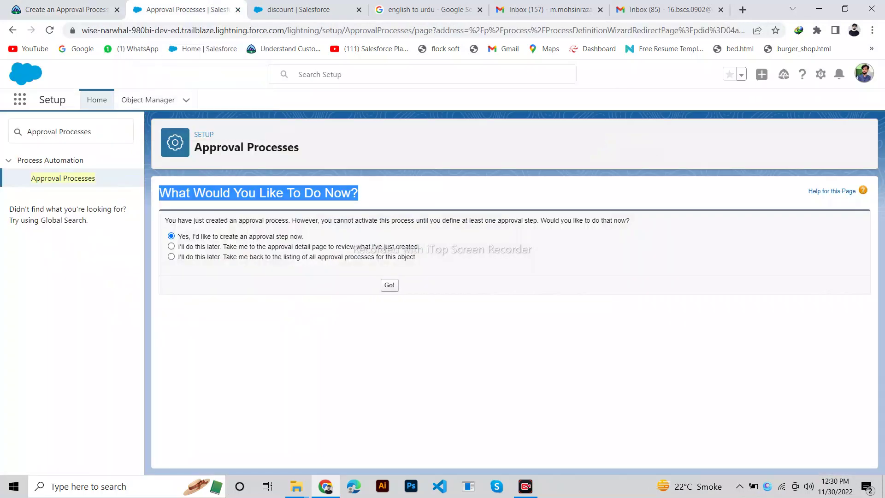
{"action": "left_click", "coordinate": [170, 246]}
{"action": "left_click", "coordinate": [389, 285]}
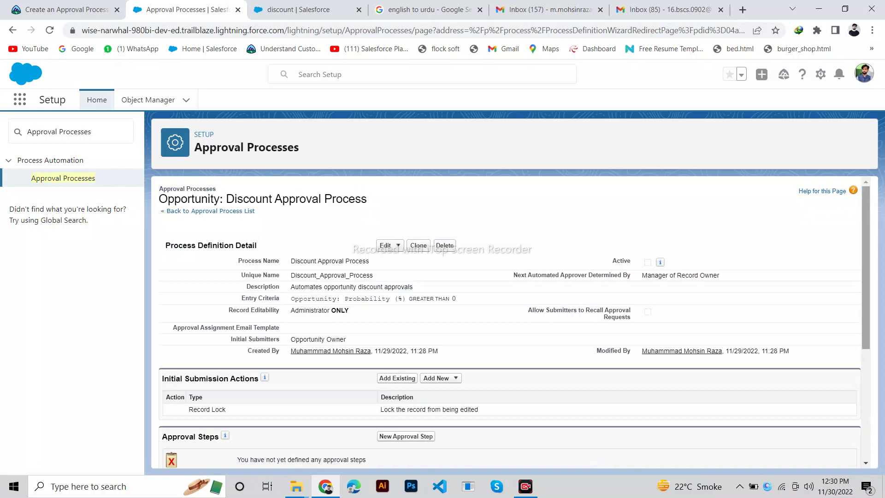
Look over the Discount Approval Process details and submit the Trailhead project step for verification to earn 100 points.
{"action": "scroll", "coordinate": [866, 267], "scroll_direction": "down", "scroll_amount": 4}
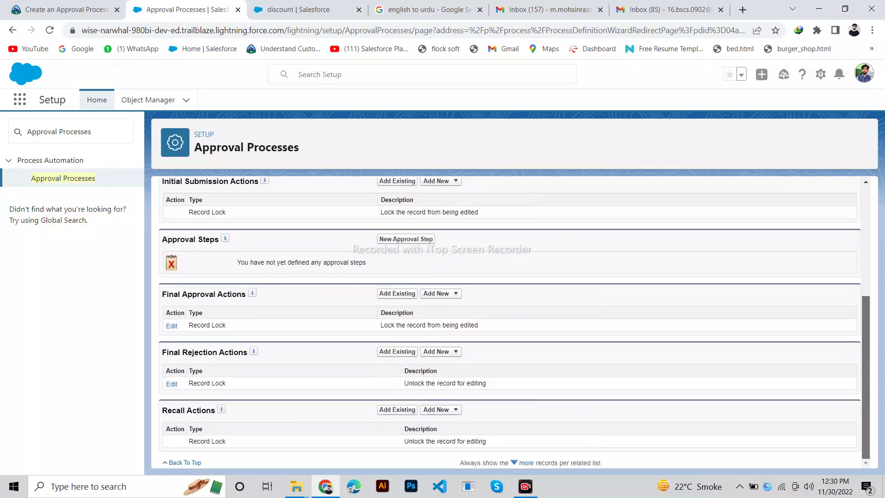
{"action": "scroll", "coordinate": [865, 277], "scroll_direction": "up", "scroll_amount": 4}
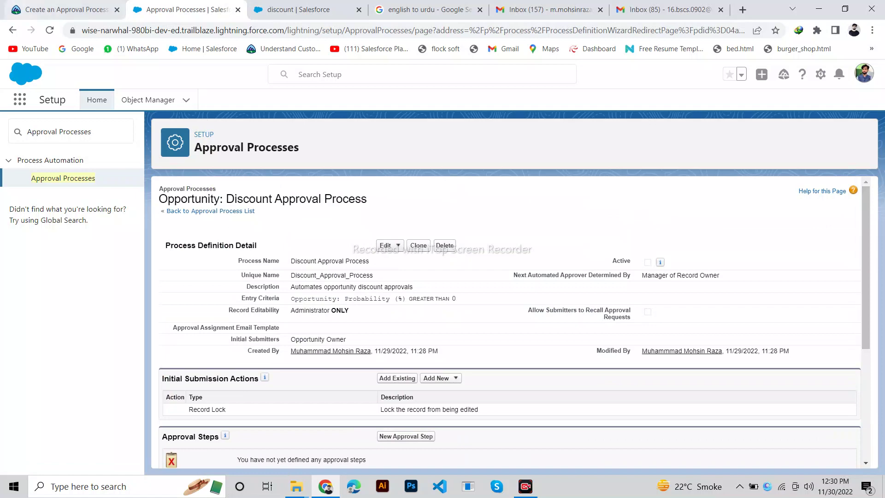
{"action": "key", "text": "ctrl+shift+Tab"}
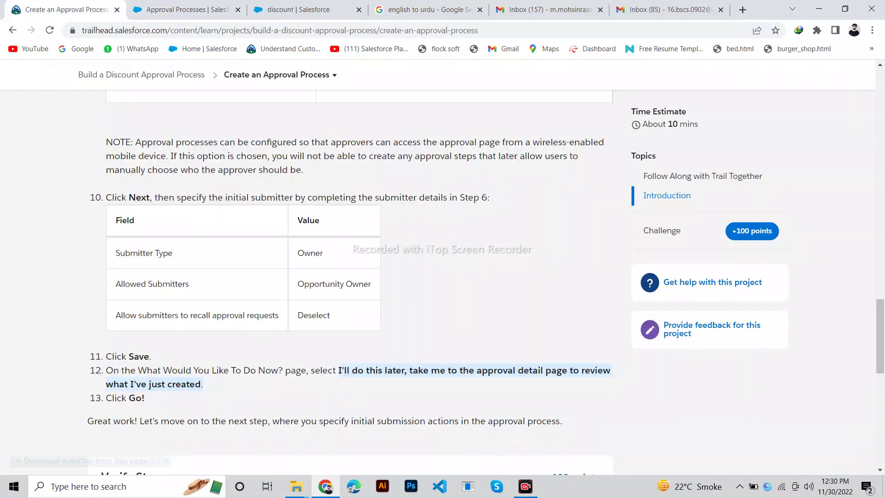
{"action": "scroll", "coordinate": [350, 276], "scroll_direction": "down", "scroll_amount": 4}
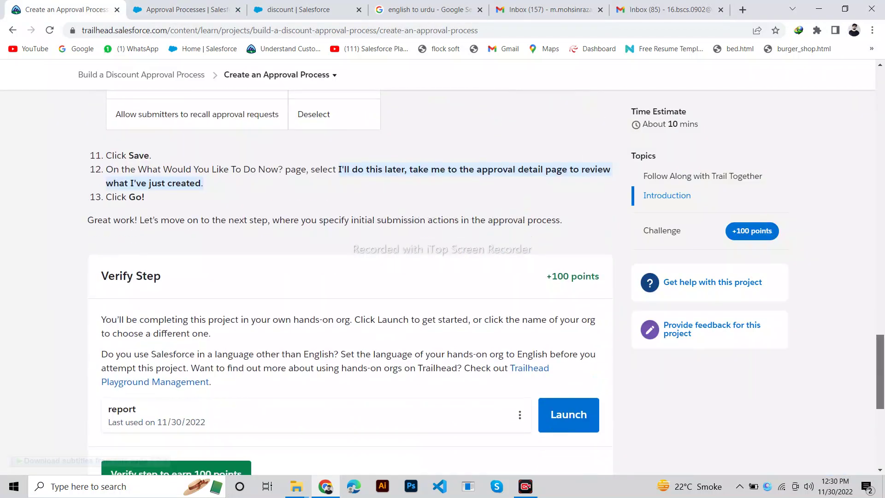
{"action": "scroll", "coordinate": [350, 276], "scroll_direction": "down", "scroll_amount": 1}
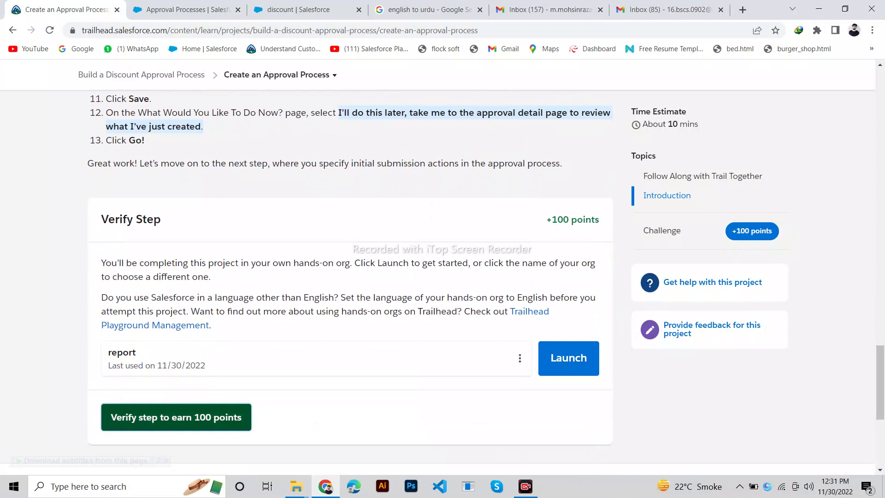
{"action": "left_click", "coordinate": [176, 417]}
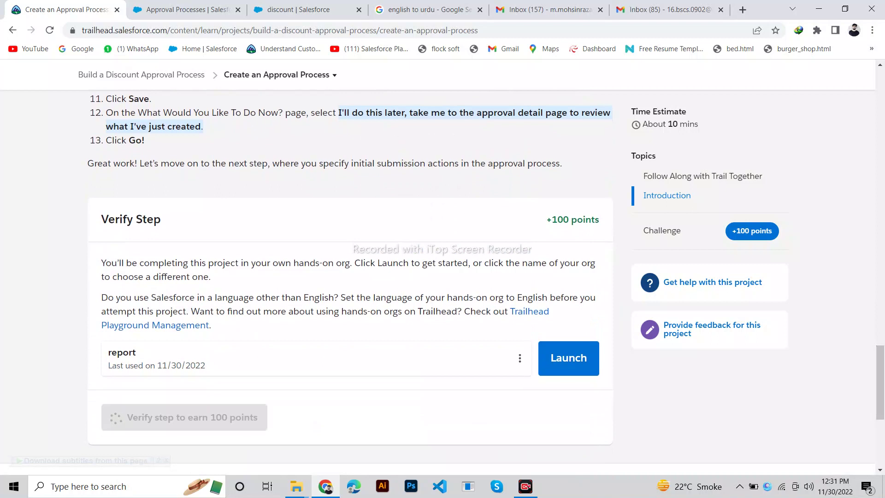